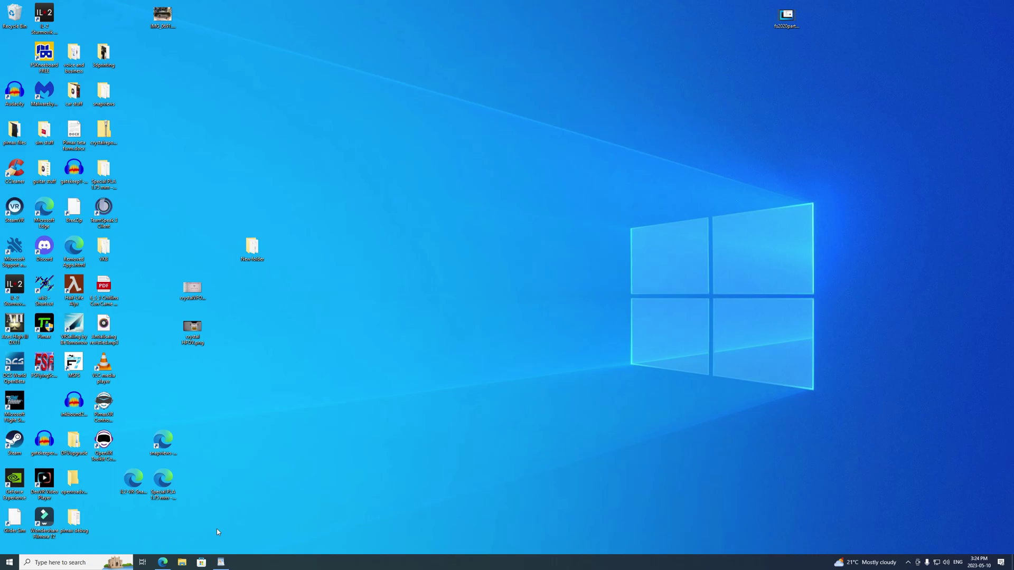
- Restore the Open-Composite GitHub page in Edge and read its download and installation notes
{"action": "mouse_move", "coordinate": [161, 567]}
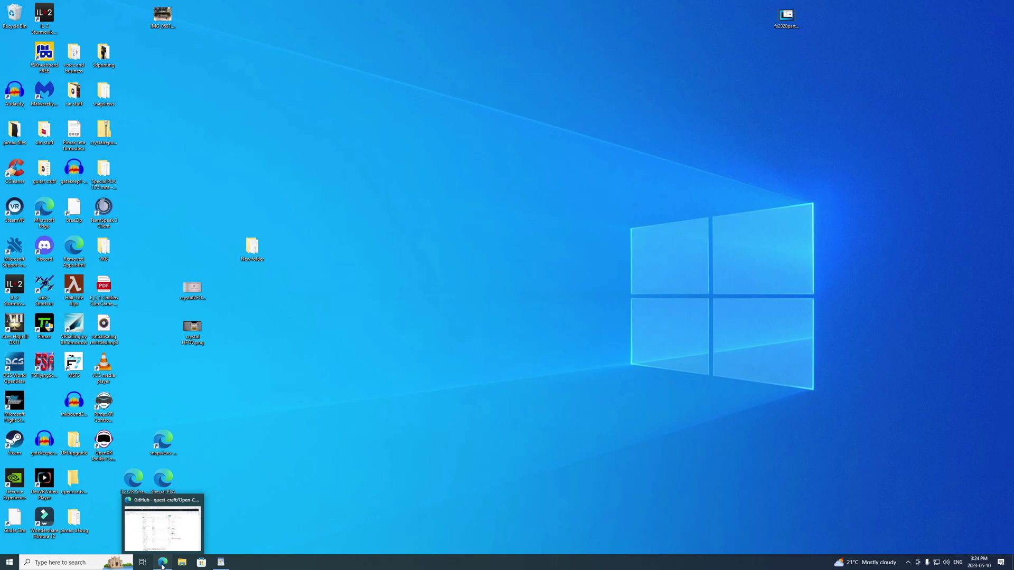
{"action": "left_click", "coordinate": [162, 565]}
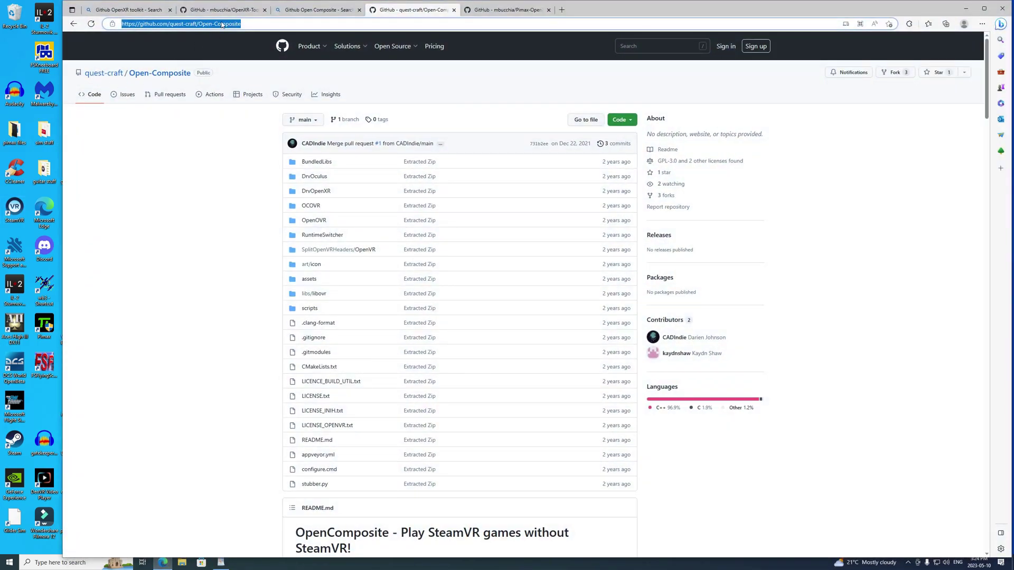
{"action": "scroll", "coordinate": [180, 154], "scroll_direction": "down", "scroll_amount": 2}
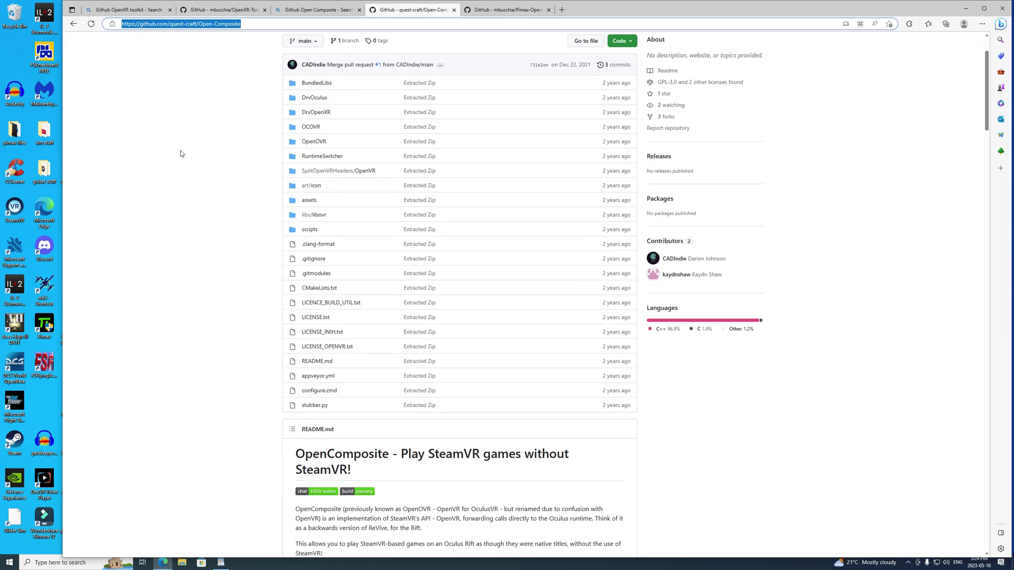
{"action": "scroll", "coordinate": [179, 154], "scroll_direction": "up", "scroll_amount": 2}
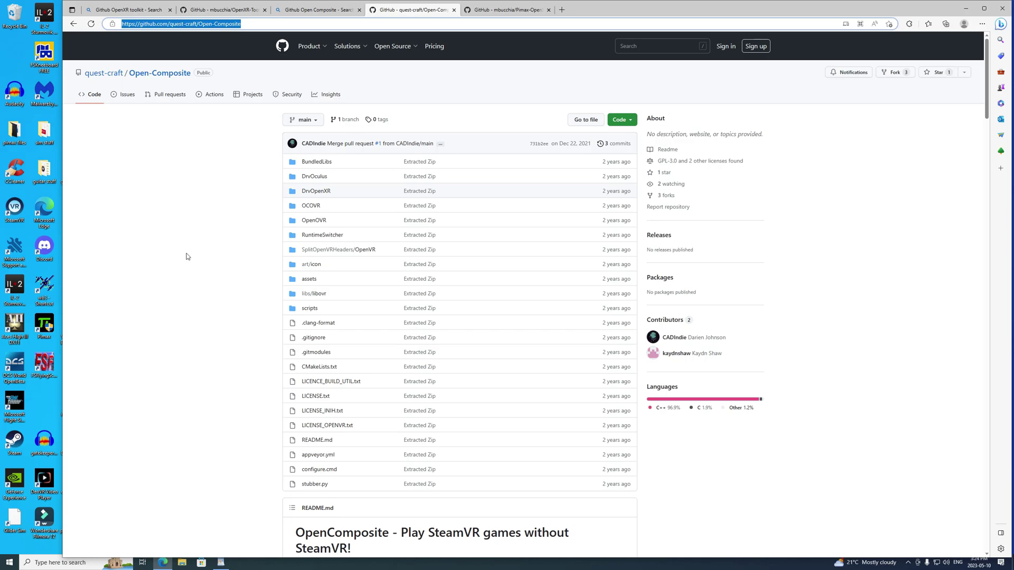
{"action": "scroll", "coordinate": [151, 222], "scroll_direction": "down", "scroll_amount": 7}
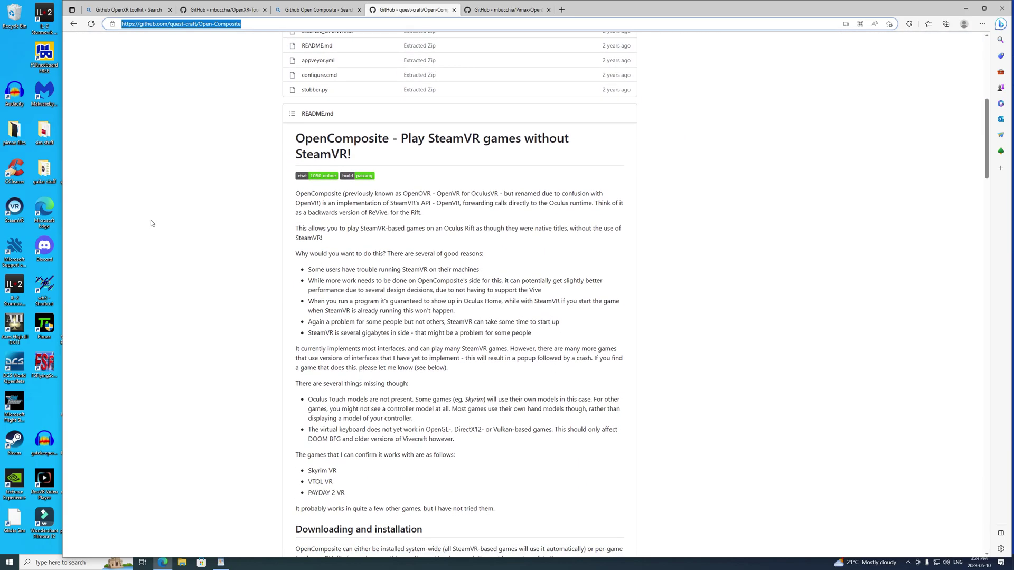
{"action": "scroll", "coordinate": [151, 222], "scroll_direction": "down", "scroll_amount": 9}
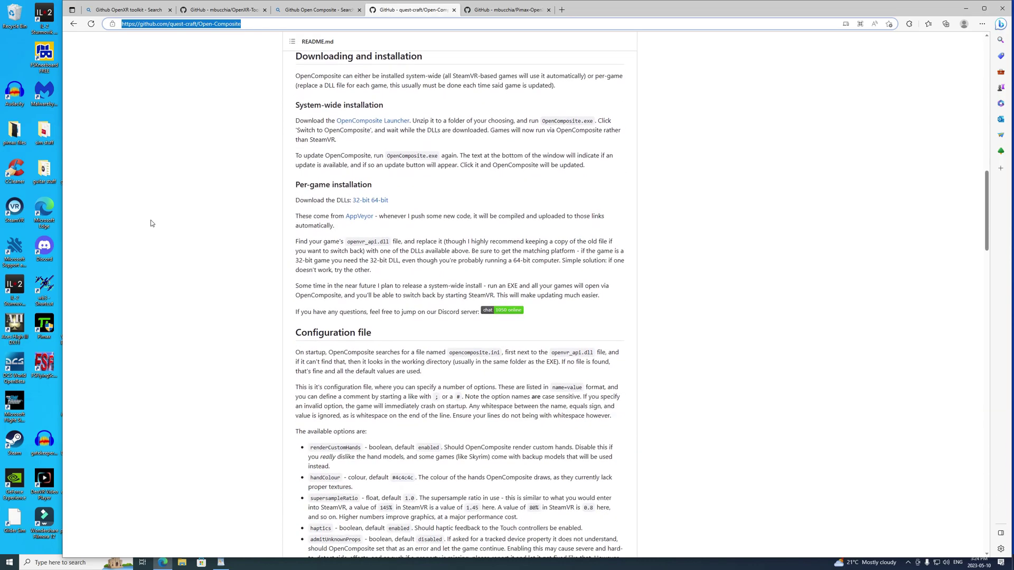
{"action": "scroll", "coordinate": [151, 223], "scroll_direction": "up", "scroll_amount": 4}
{"action": "scroll", "coordinate": [150, 224], "scroll_direction": "down", "scroll_amount": 2}
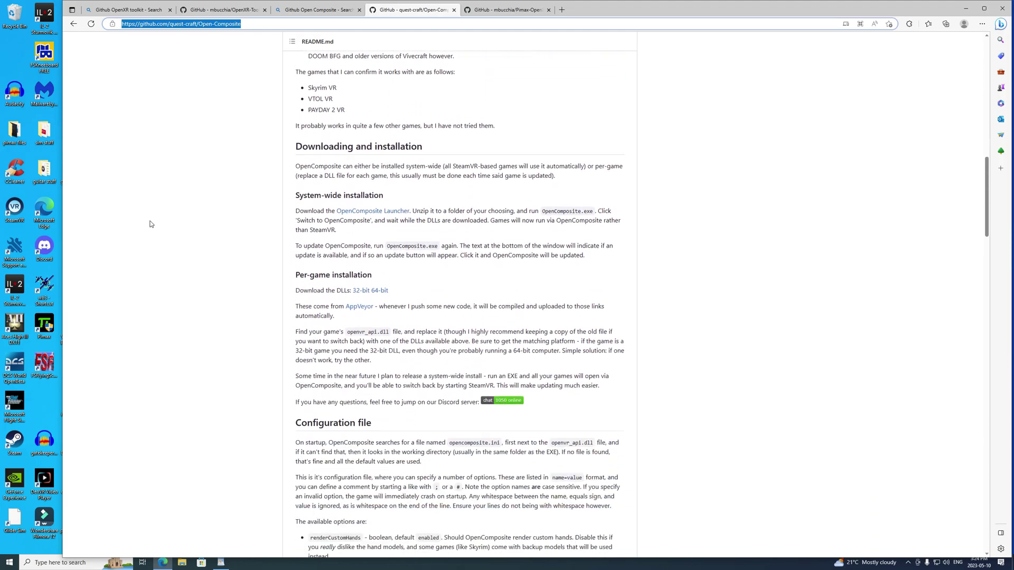
{"action": "scroll", "coordinate": [151, 224], "scroll_direction": "up", "scroll_amount": 15}
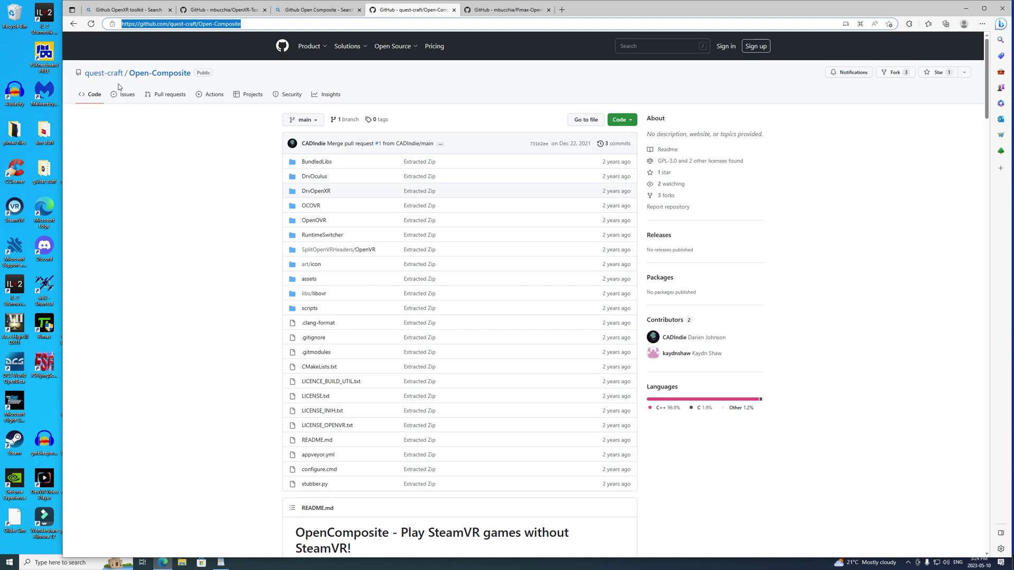
{"action": "scroll", "coordinate": [181, 136], "scroll_direction": "down", "scroll_amount": 5}
{"action": "scroll", "coordinate": [180, 138], "scroll_direction": "up", "scroll_amount": 5}
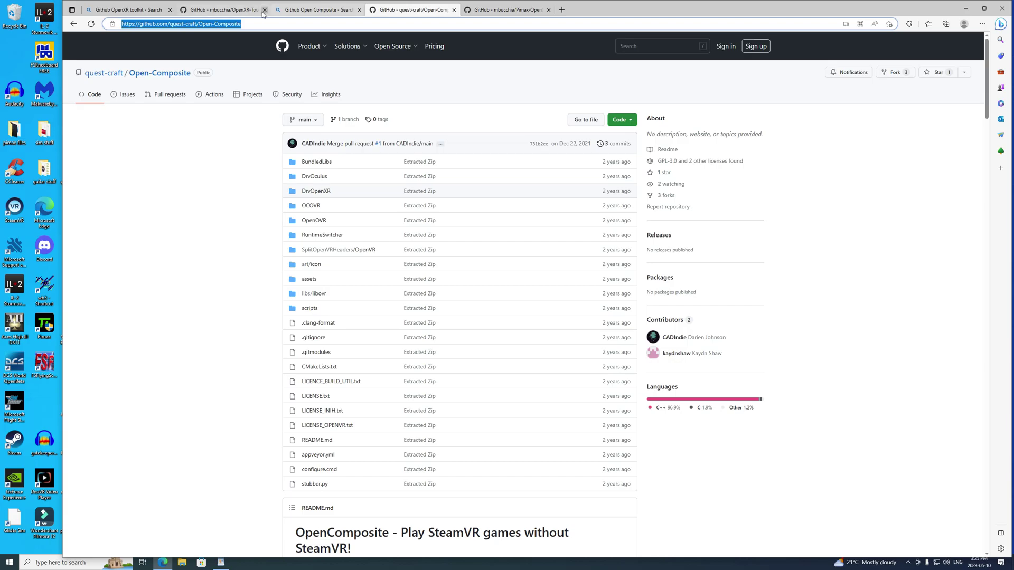
{"action": "left_click", "coordinate": [243, 12]}
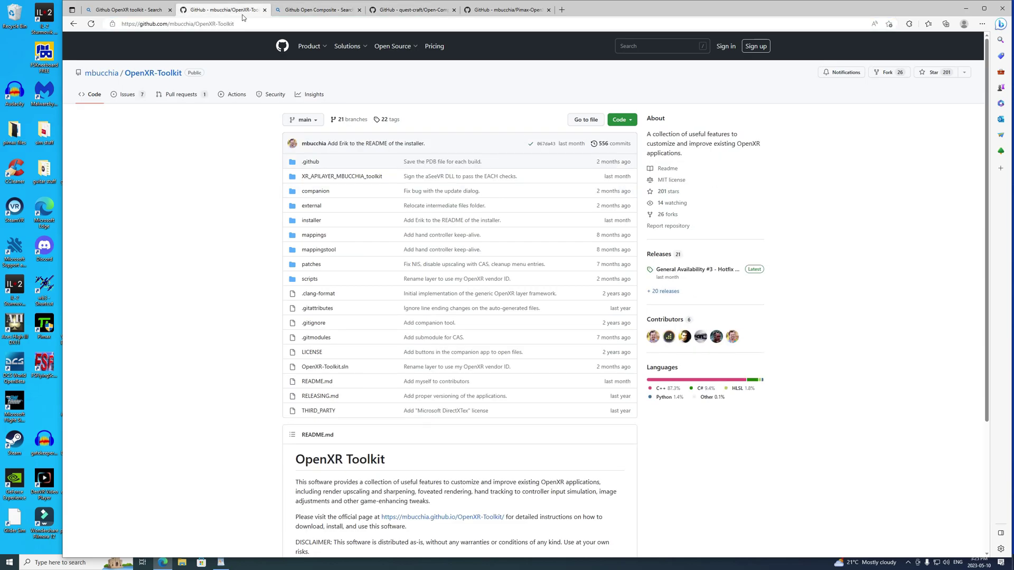
- Scroll through the OpenXR-Toolkit README down to the page footer
{"action": "scroll", "coordinate": [132, 155], "scroll_direction": "down", "scroll_amount": 3}
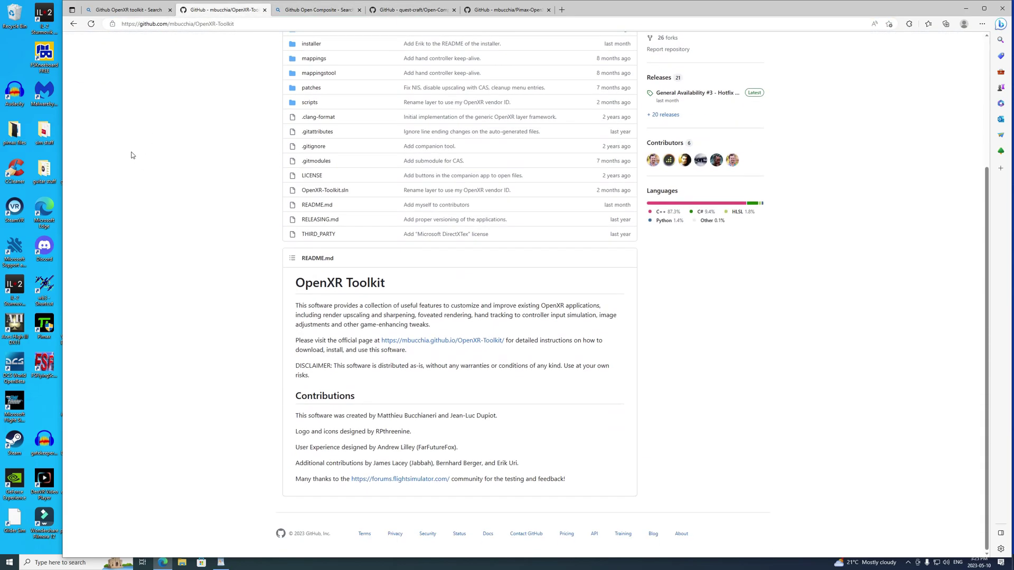
{"action": "scroll", "coordinate": [132, 155], "scroll_direction": "up", "scroll_amount": 3}
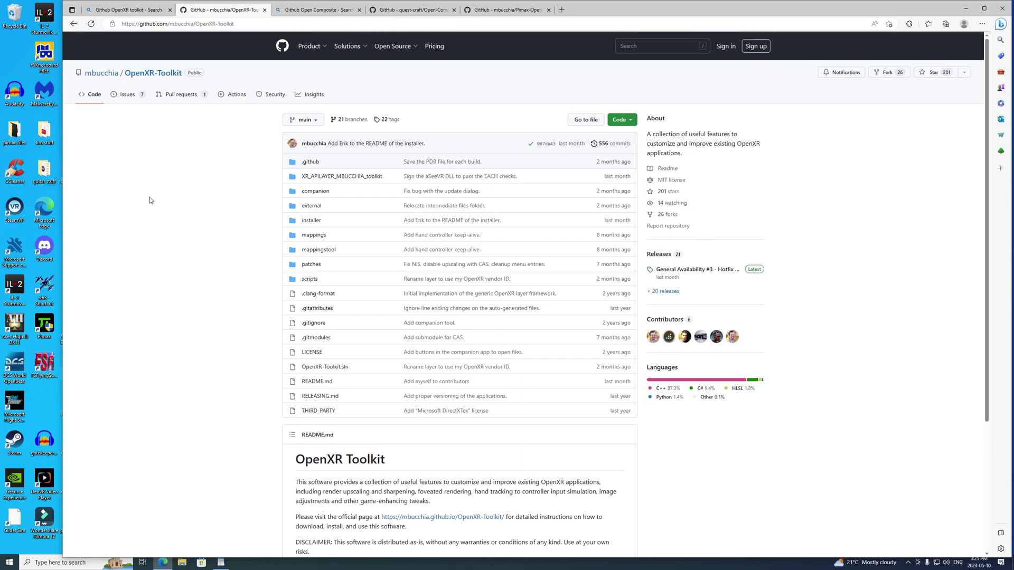
{"action": "scroll", "coordinate": [151, 168], "scroll_direction": "down", "scroll_amount": 3}
{"action": "scroll", "coordinate": [151, 168], "scroll_direction": "up", "scroll_amount": 3}
{"action": "scroll", "coordinate": [150, 167], "scroll_direction": "down", "scroll_amount": 3}
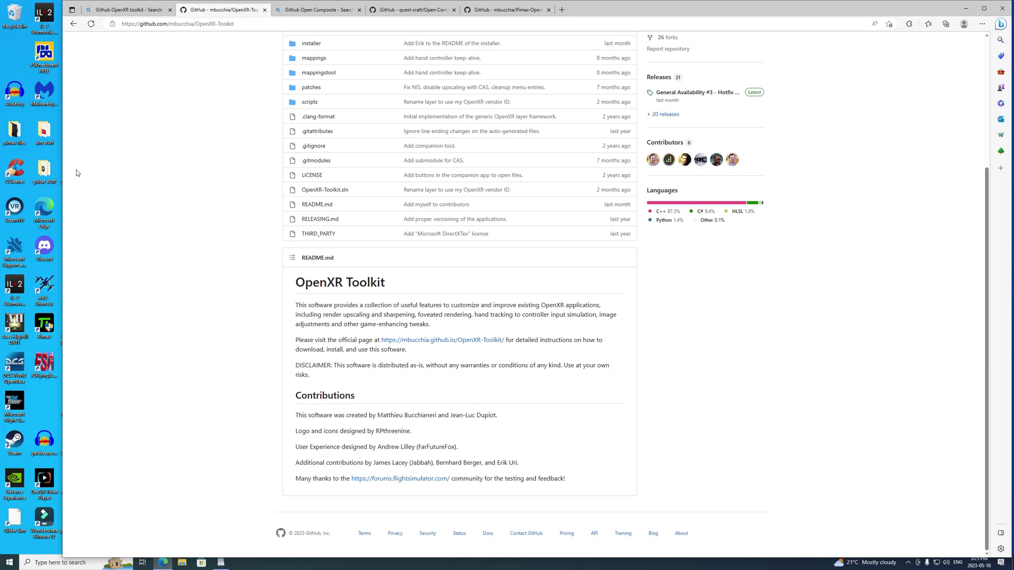
{"action": "left_click", "coordinate": [133, 9]}
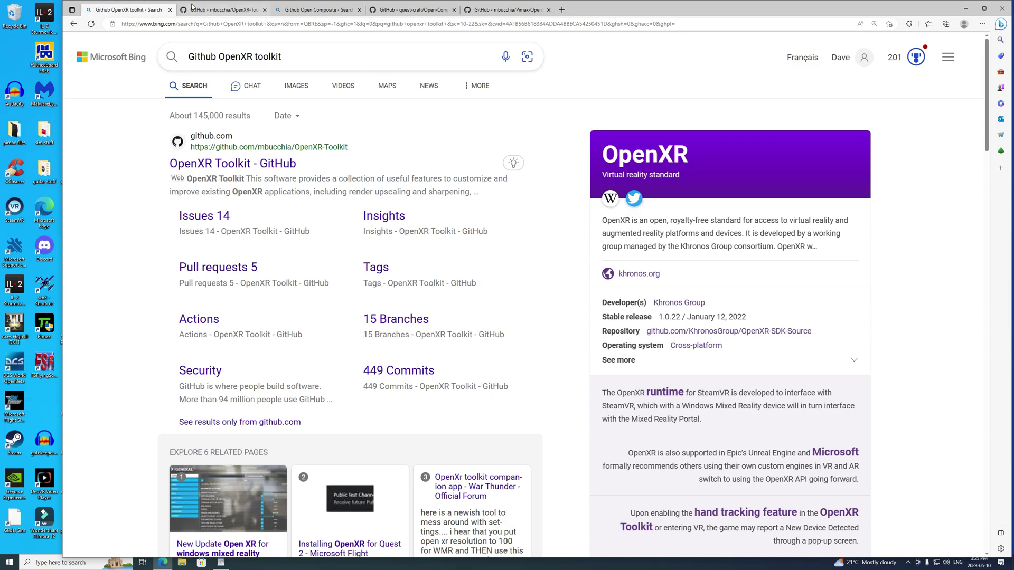
- Cycle through the OpenXR-Toolkit and Open-Composite tabs, then read the Pimax-OpenXR repository page
{"action": "left_click", "coordinate": [202, 9]}
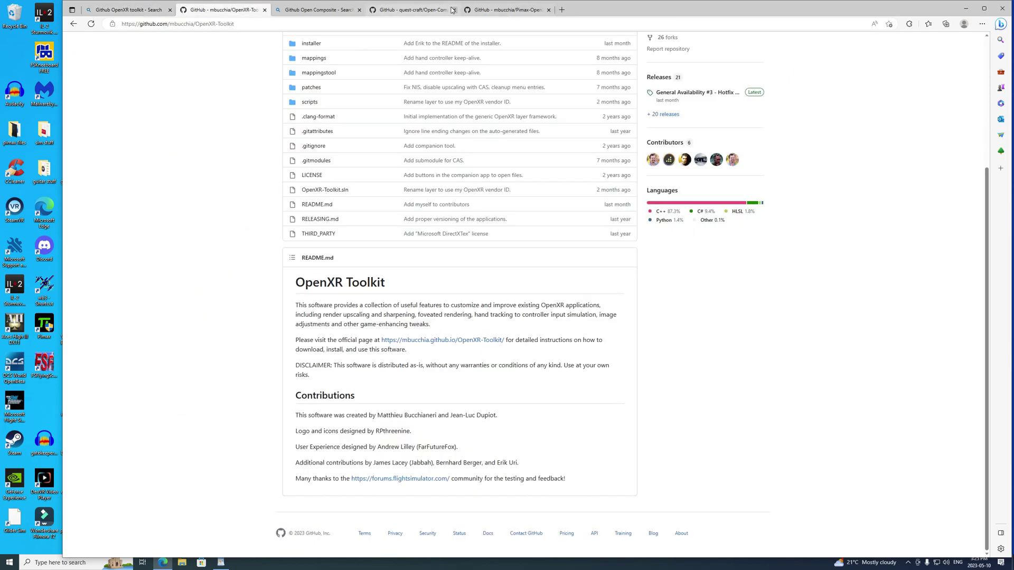
{"action": "left_click", "coordinate": [431, 11]}
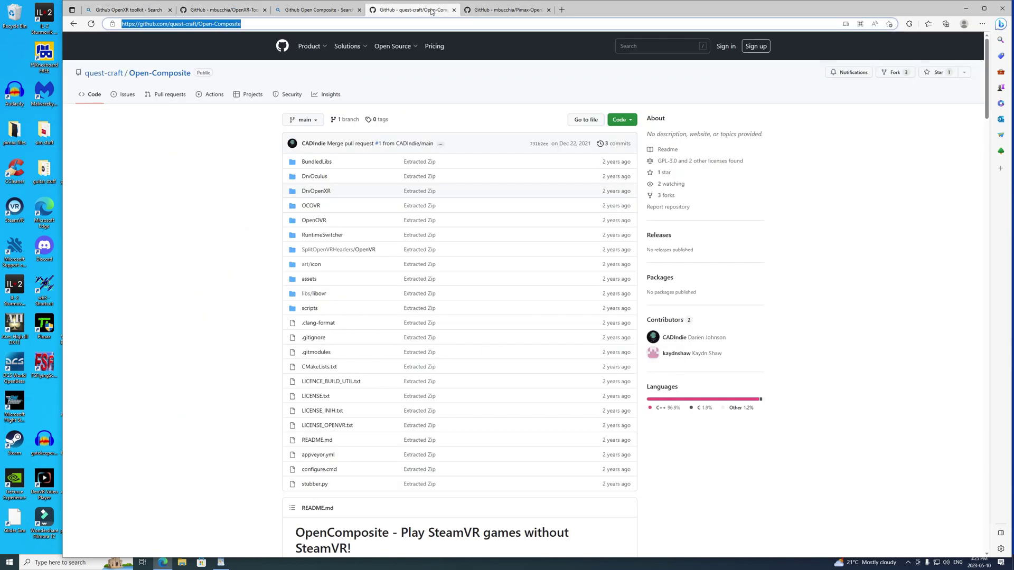
{"action": "left_click", "coordinate": [505, 9]}
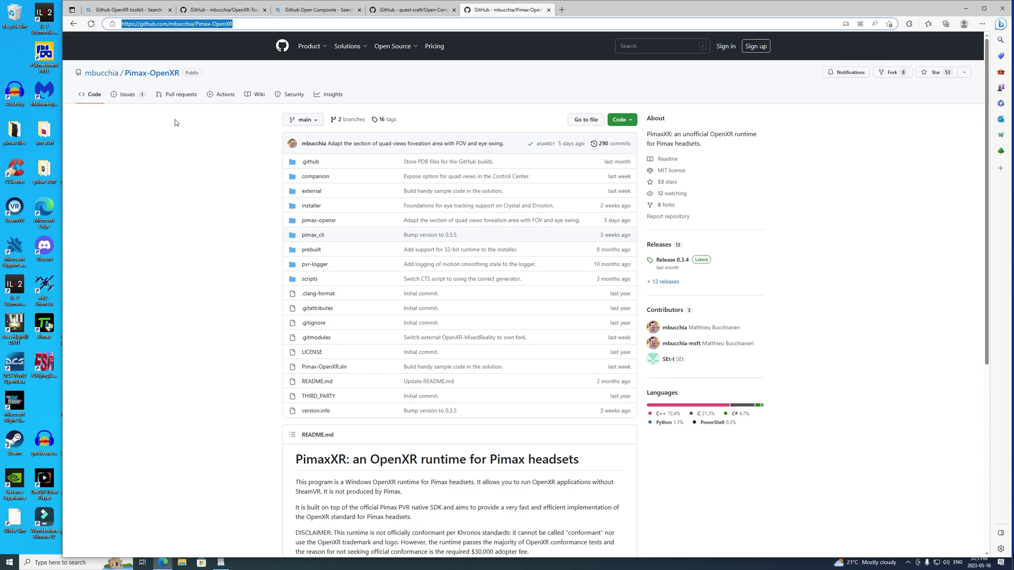
{"action": "scroll", "coordinate": [178, 115], "scroll_direction": "down", "scroll_amount": 5}
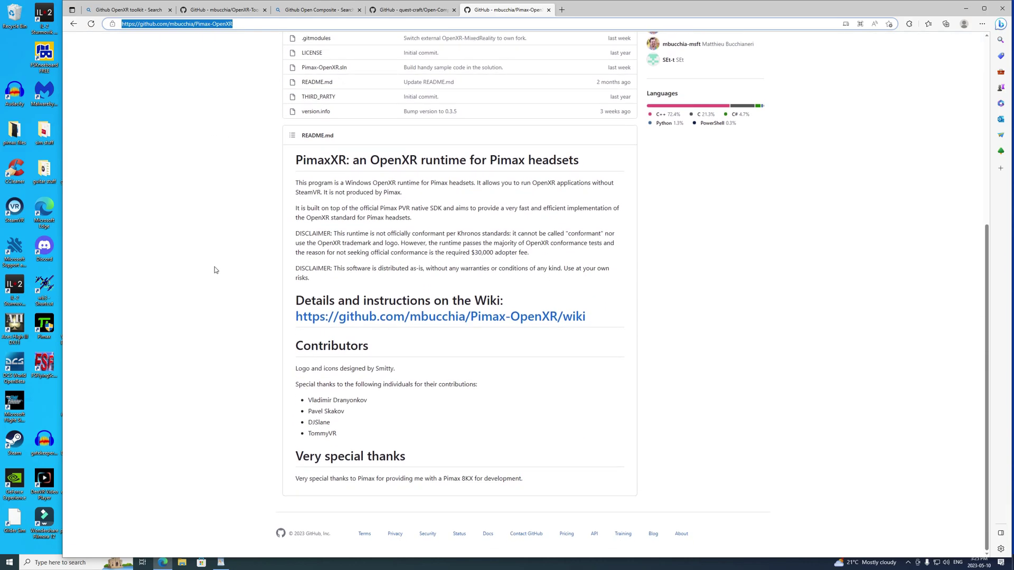
{"action": "scroll", "coordinate": [207, 263], "scroll_direction": "up", "scroll_amount": 5}
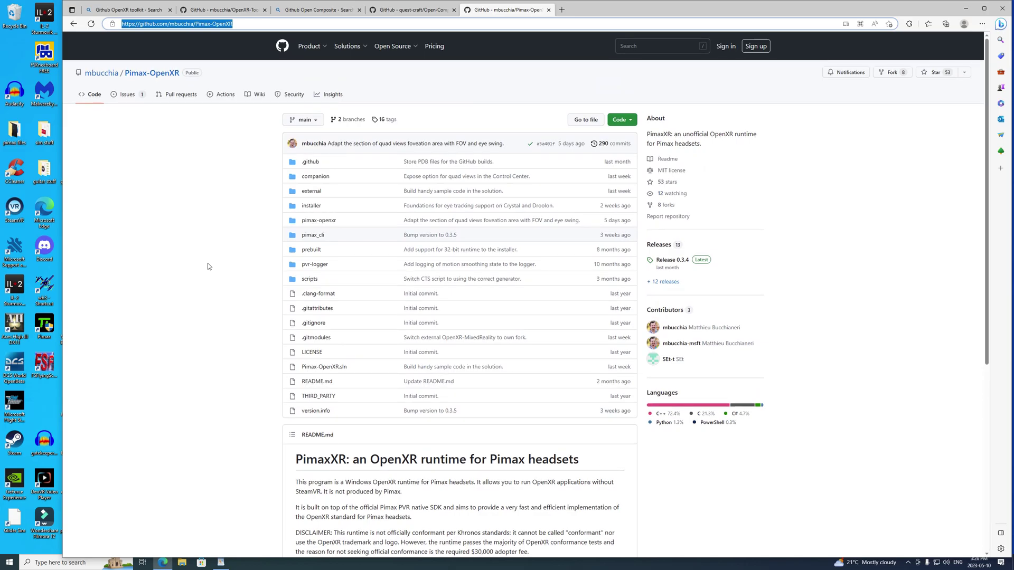
{"action": "scroll", "coordinate": [207, 265], "scroll_direction": "down", "scroll_amount": 4}
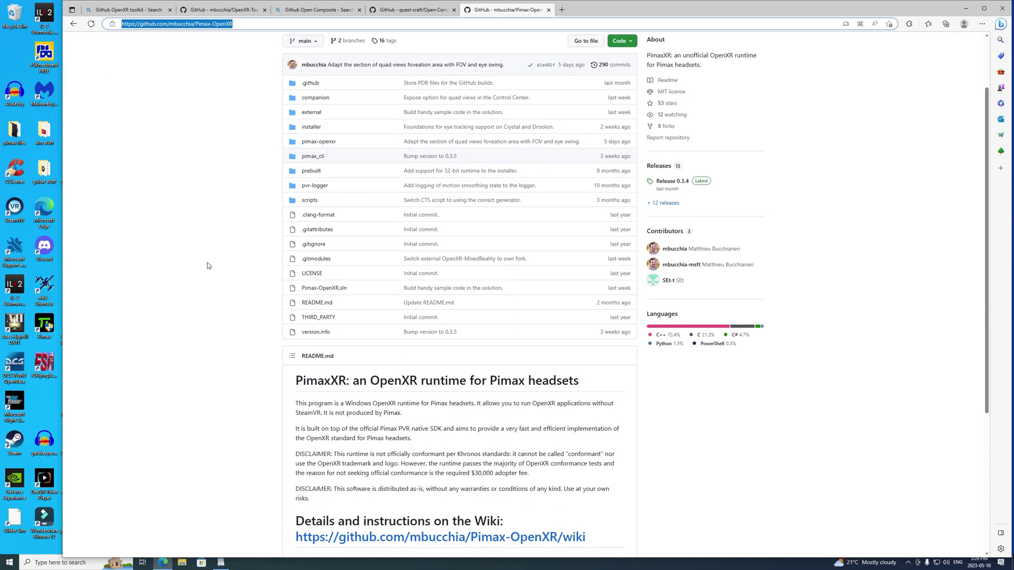
{"action": "scroll", "coordinate": [208, 265], "scroll_direction": "up", "scroll_amount": 4}
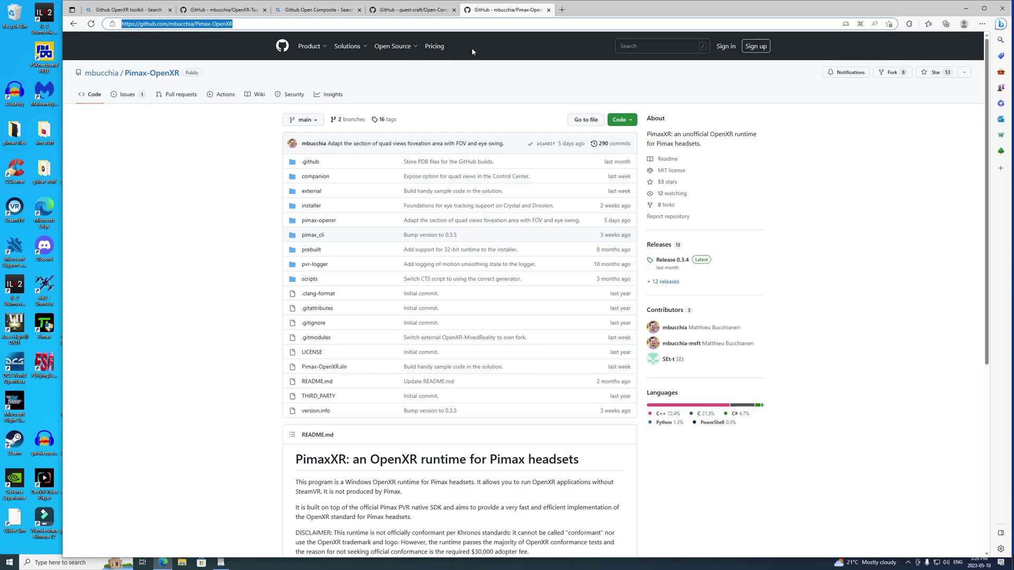
- Close the Pimax-OpenXR, Open-Composite, search and OpenXR-Toolkit tabs, shutting Edge
{"action": "left_click", "coordinate": [549, 10]}
{"action": "left_click", "coordinate": [454, 10]}
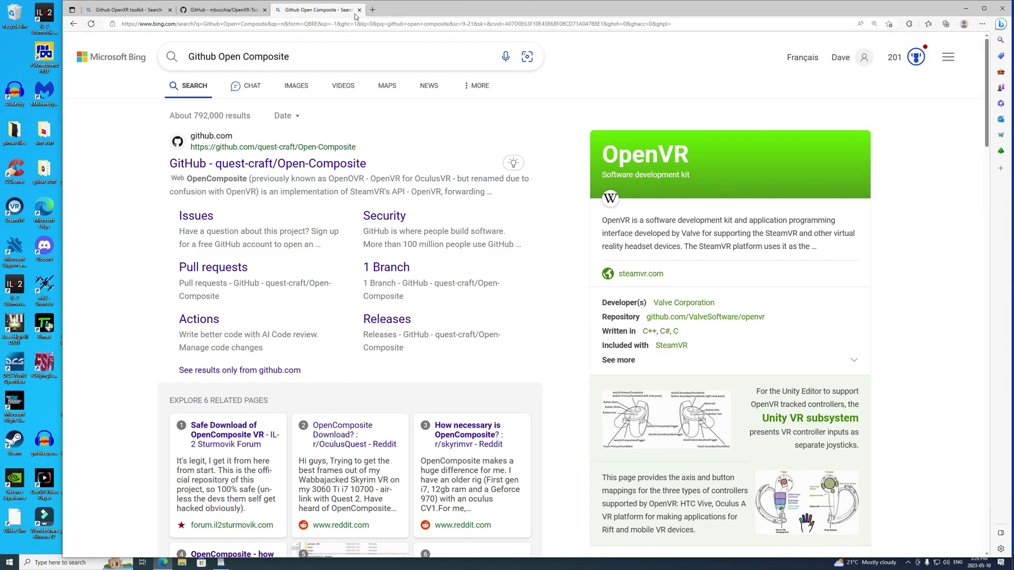
{"action": "left_click", "coordinate": [359, 10]}
{"action": "left_click", "coordinate": [264, 9]}
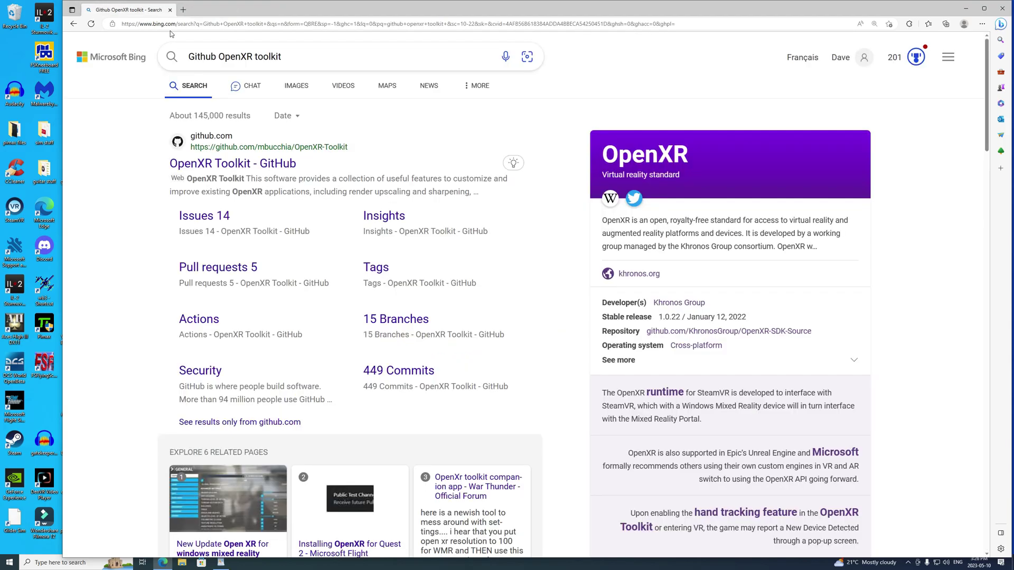
{"action": "left_click", "coordinate": [170, 10]}
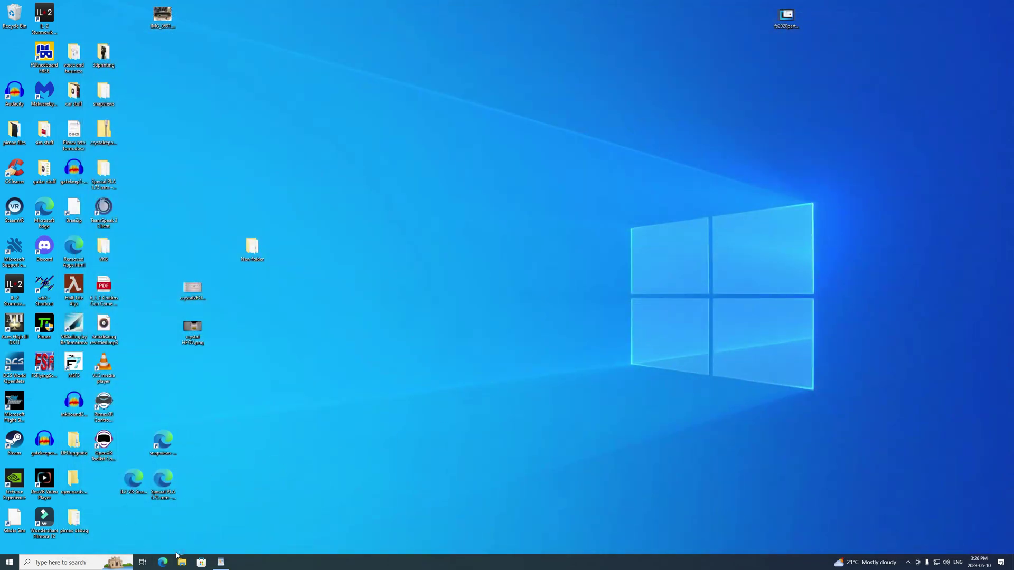
- Restore the 'openXR files for Pimax.rtf' notes, then launch PimaxClient from the desktop
{"action": "left_click", "coordinate": [221, 563]}
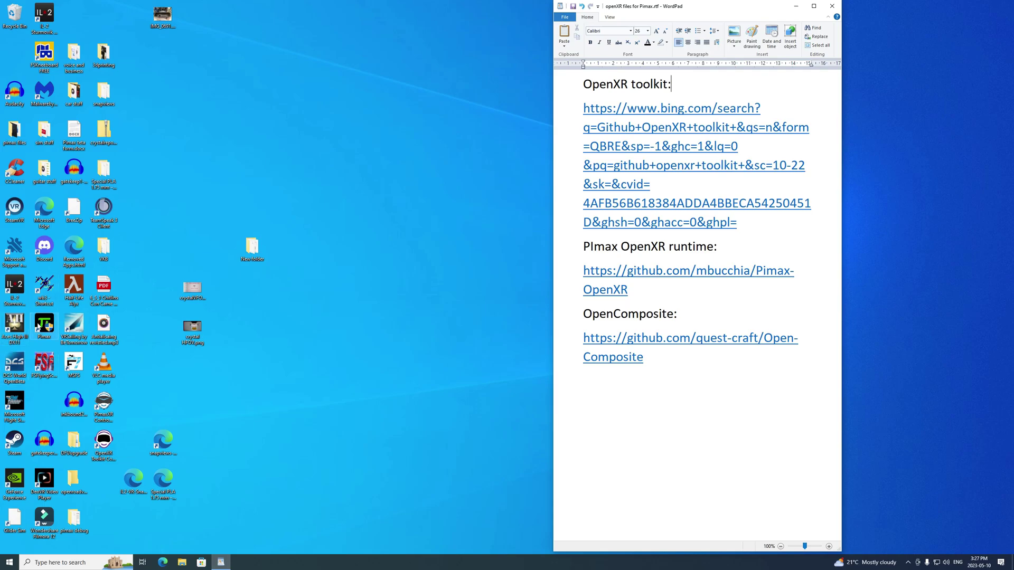
{"action": "left_click", "coordinate": [48, 328]}
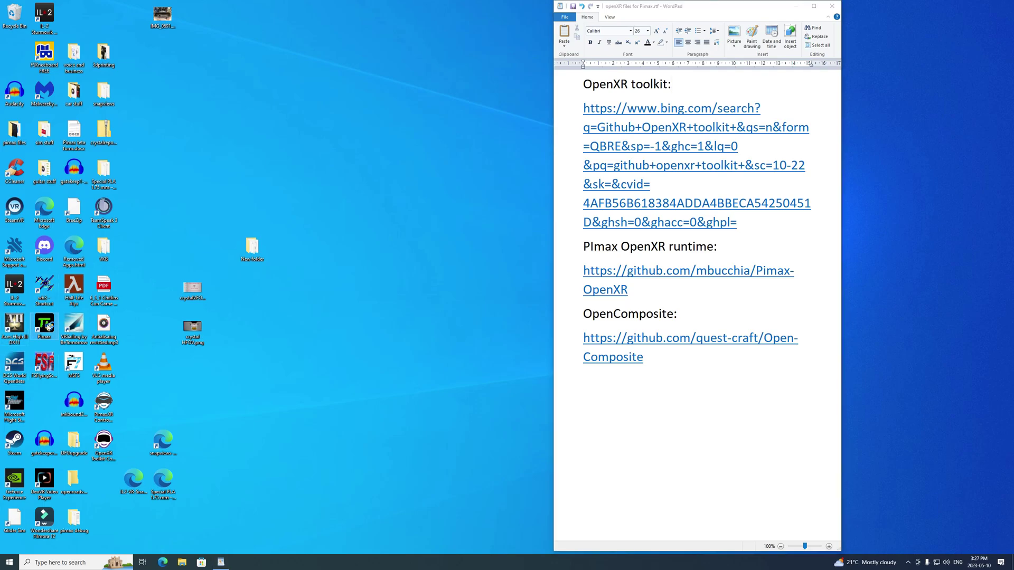
{"action": "double_click", "coordinate": [48, 327]}
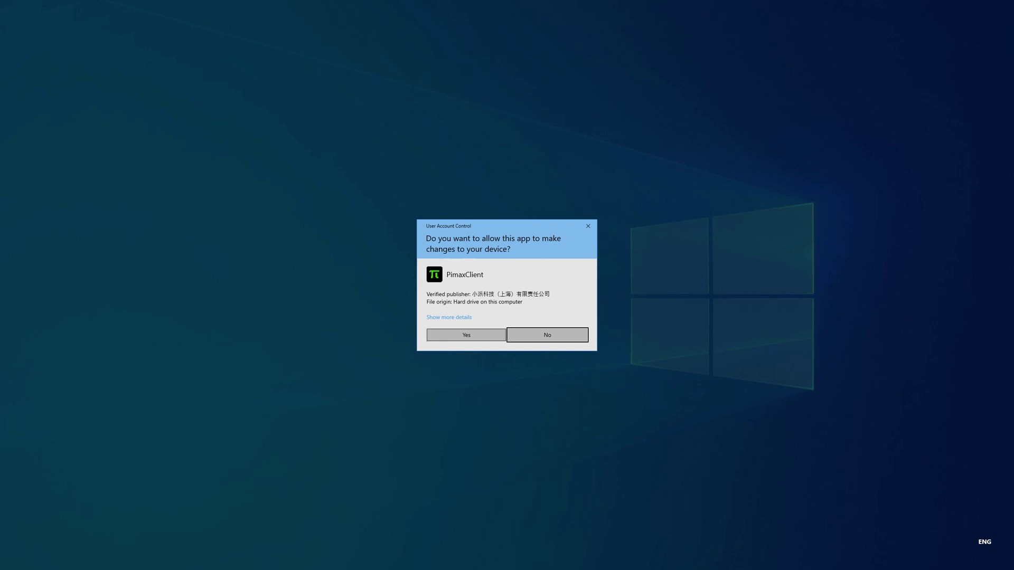
- Approve the UAC prompt for Pimax Client and minimize the WordPad notes
{"action": "left_click", "coordinate": [466, 335]}
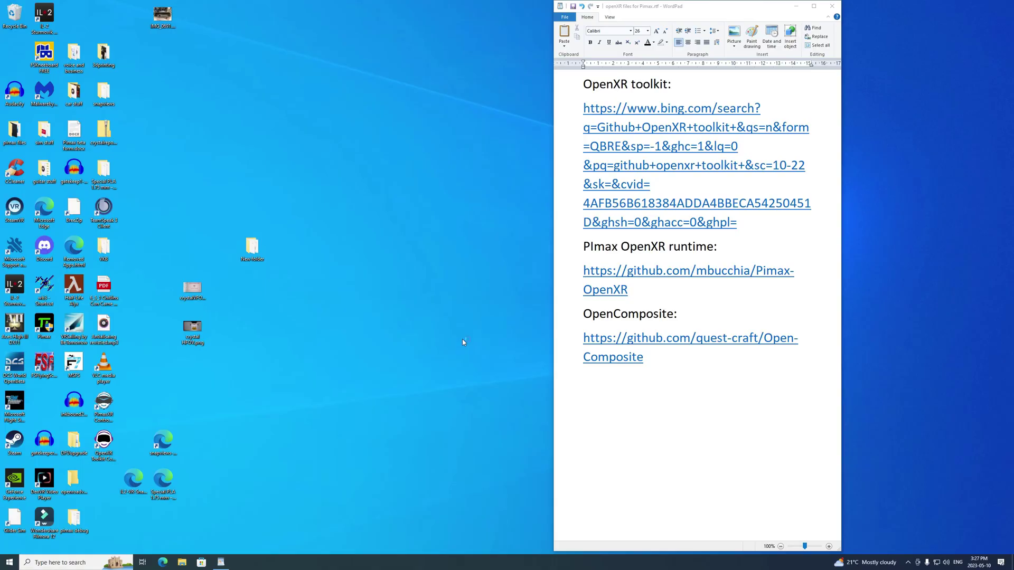
{"action": "left_click", "coordinate": [795, 6]}
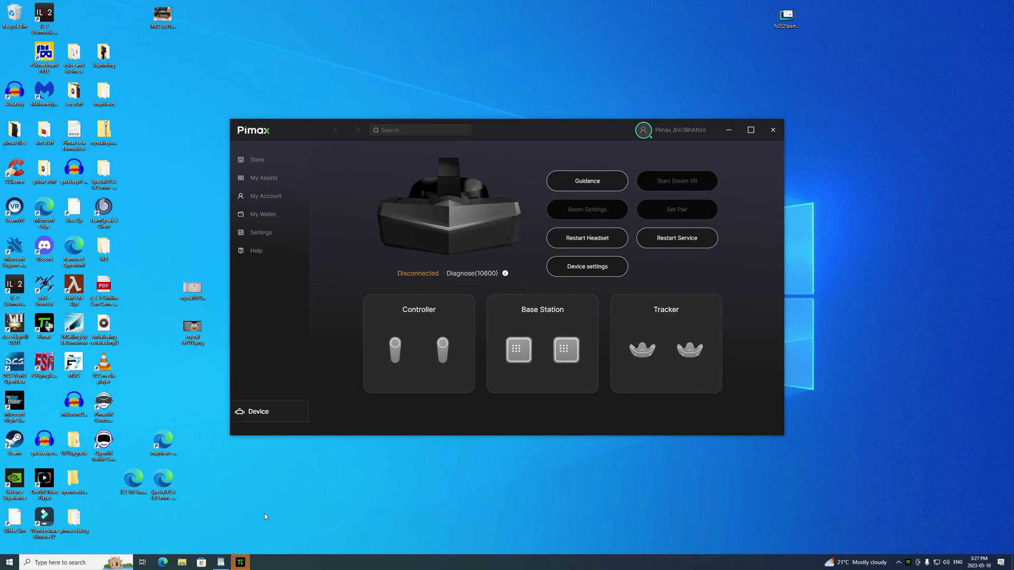
- Bring Pimax Client forward and wait for the Pimax Crystal and base station to connect
{"action": "left_click", "coordinate": [242, 563]}
{"action": "left_click", "coordinate": [243, 563]}
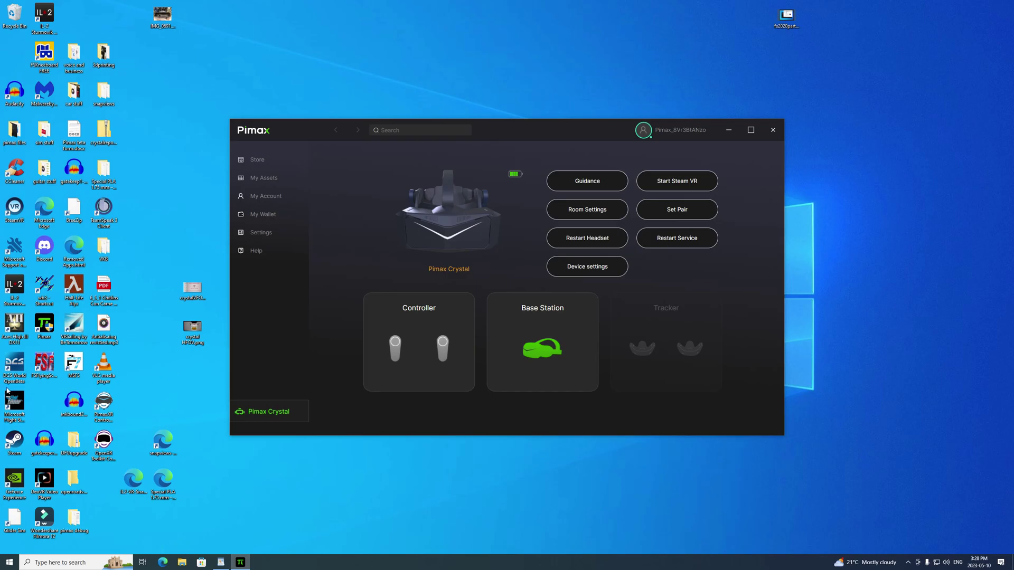
- Open sim stuff\opencomposite\OpenComposite in File Explorer, closing the mistakenly opened car stuff folder
{"action": "double_click", "coordinate": [73, 94]}
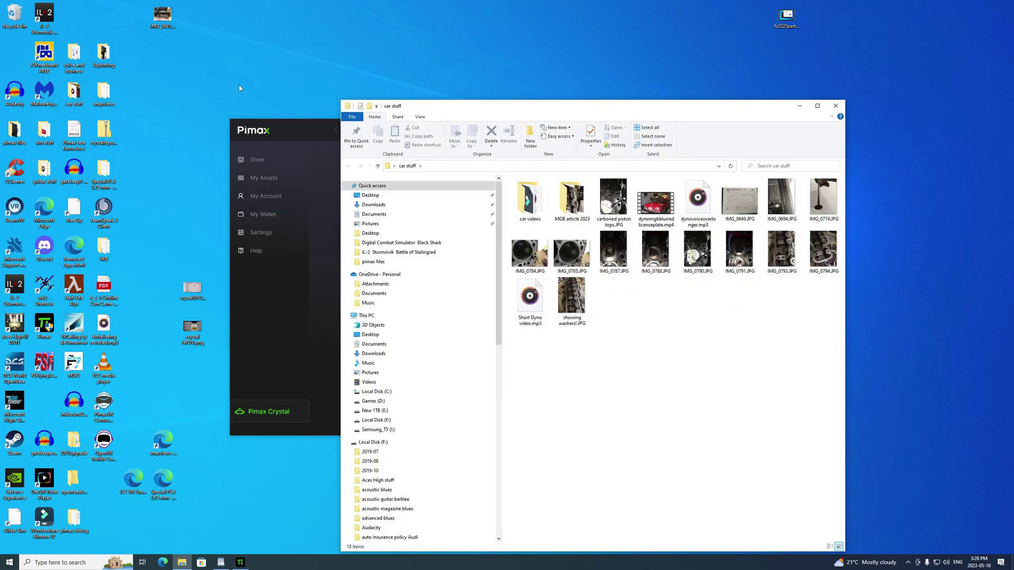
{"action": "left_click", "coordinate": [839, 109]}
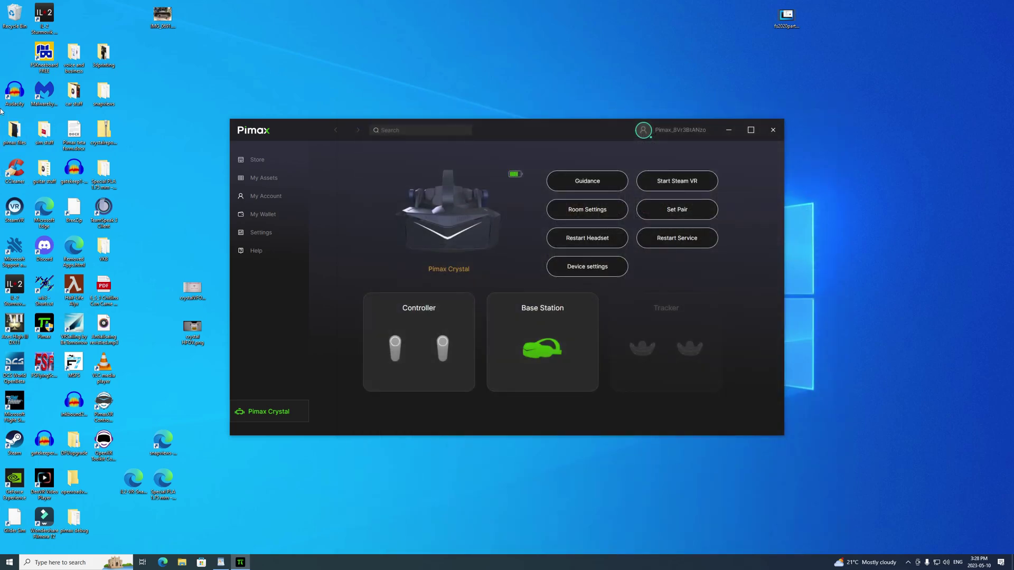
{"action": "double_click", "coordinate": [44, 131]}
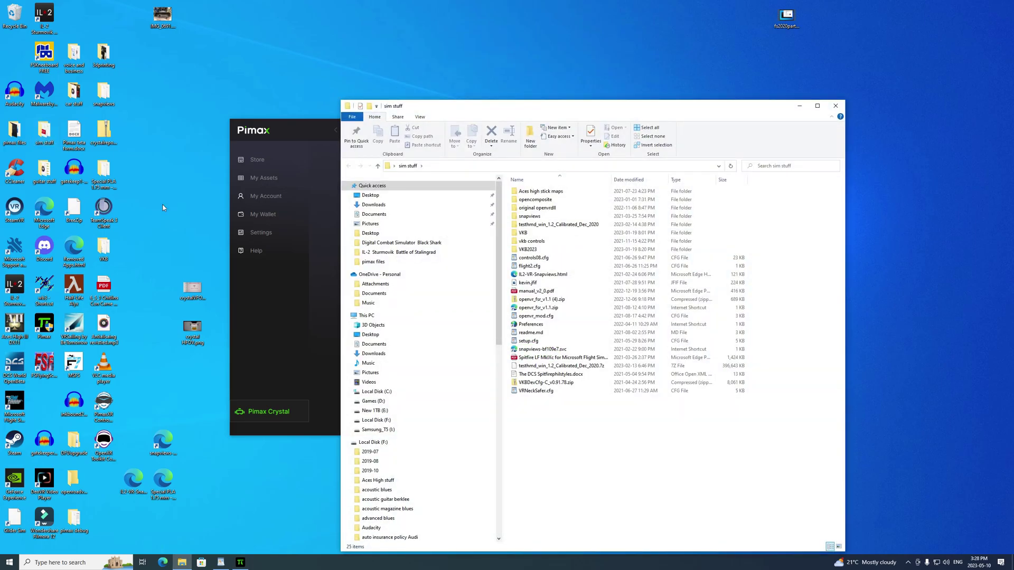
{"action": "double_click", "coordinate": [544, 199]}
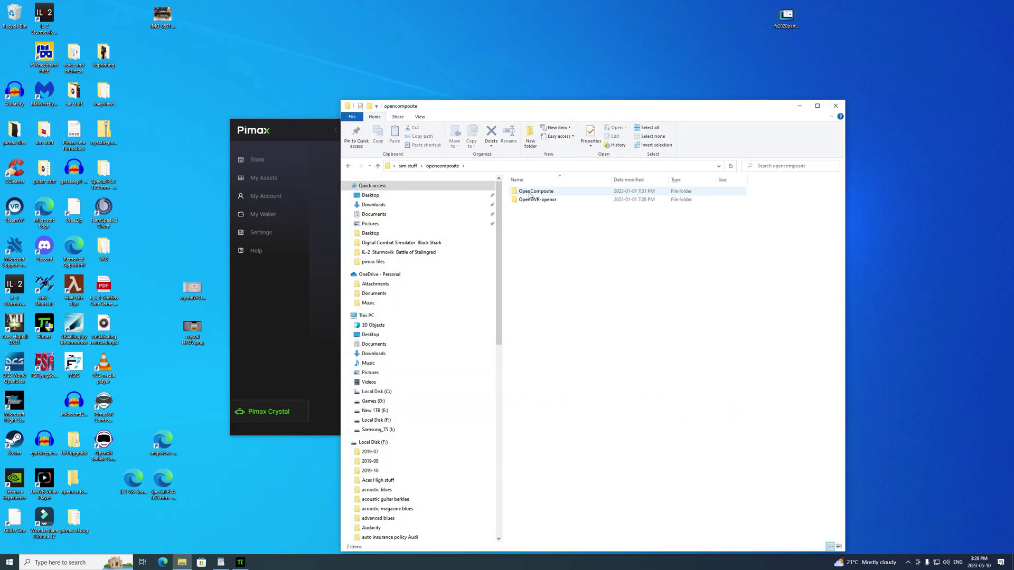
{"action": "double_click", "coordinate": [530, 192]}
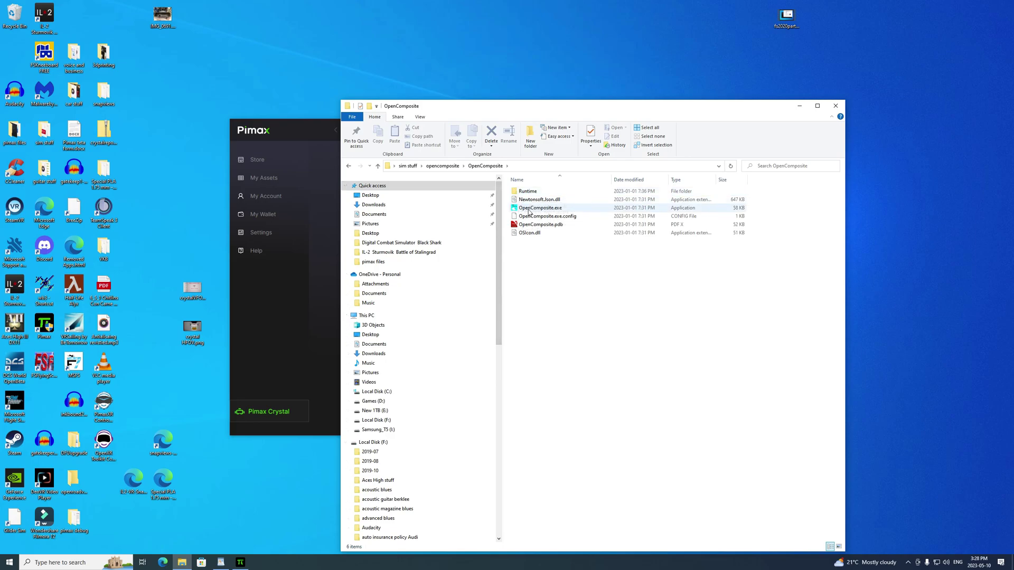
- Run OpenComposite.exe, confirm it is the active runtime and app default, then minimize its windows
{"action": "mouse_move", "coordinate": [531, 212]}
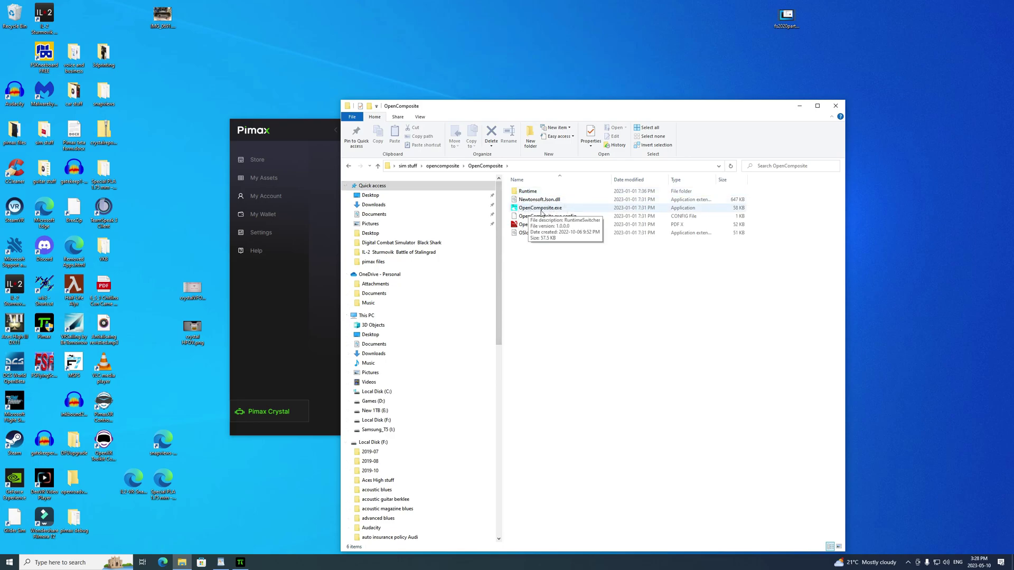
{"action": "double_click", "coordinate": [543, 210]}
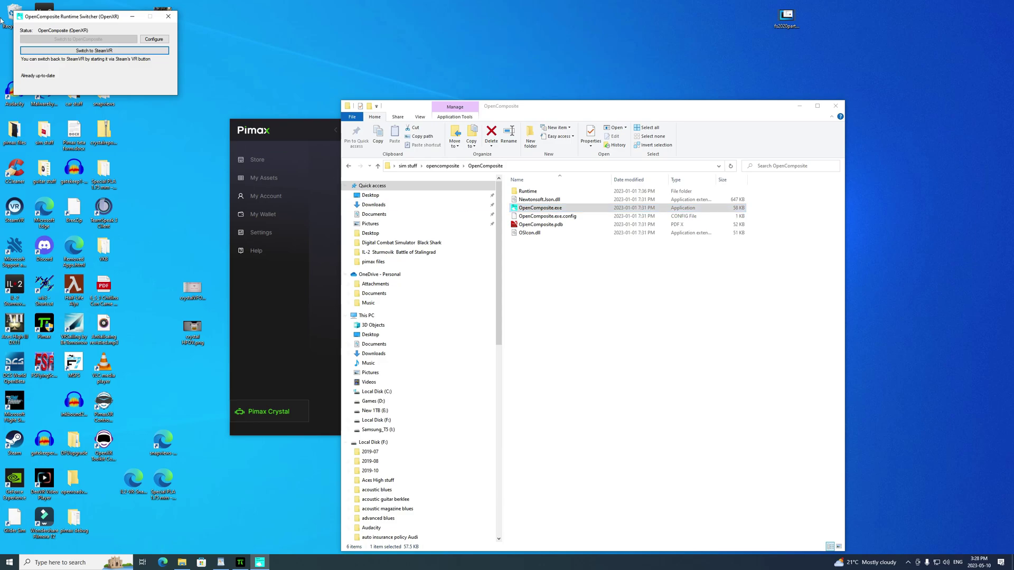
{"action": "left_click_drag", "start_coordinate": [84, 10], "coordinate": [247, 227]}
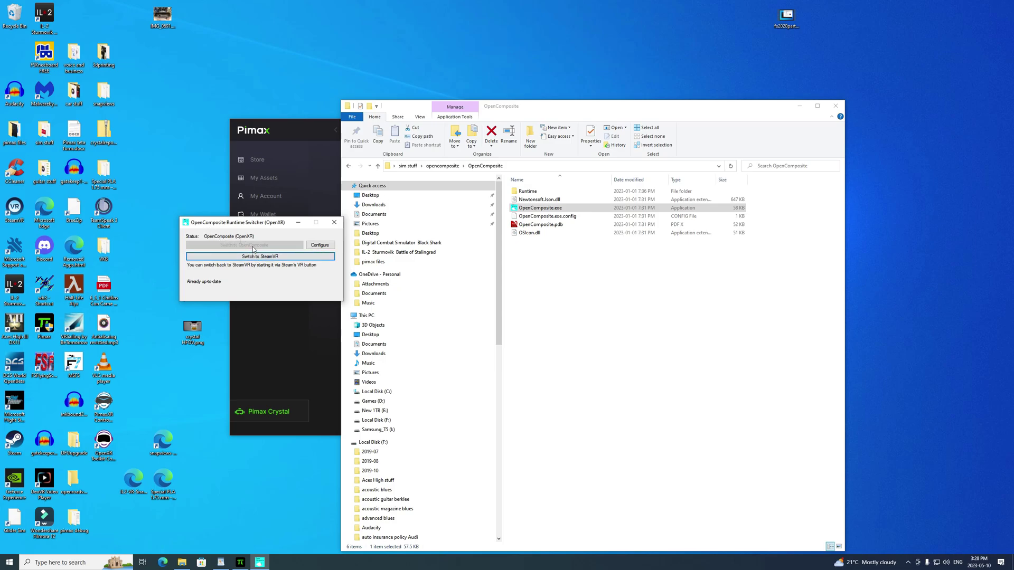
{"action": "left_click", "coordinate": [320, 245]}
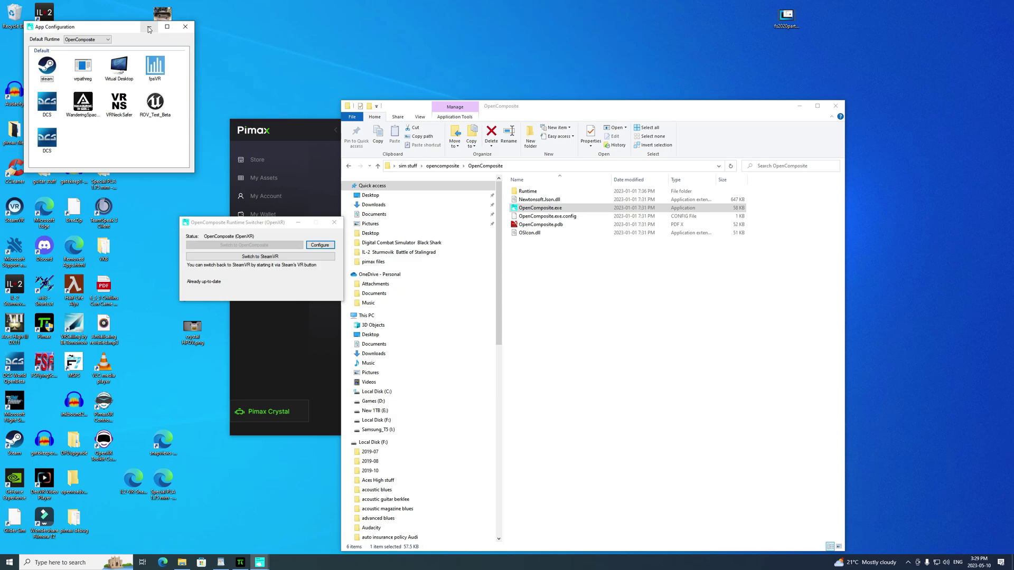
{"action": "left_click", "coordinate": [149, 29]}
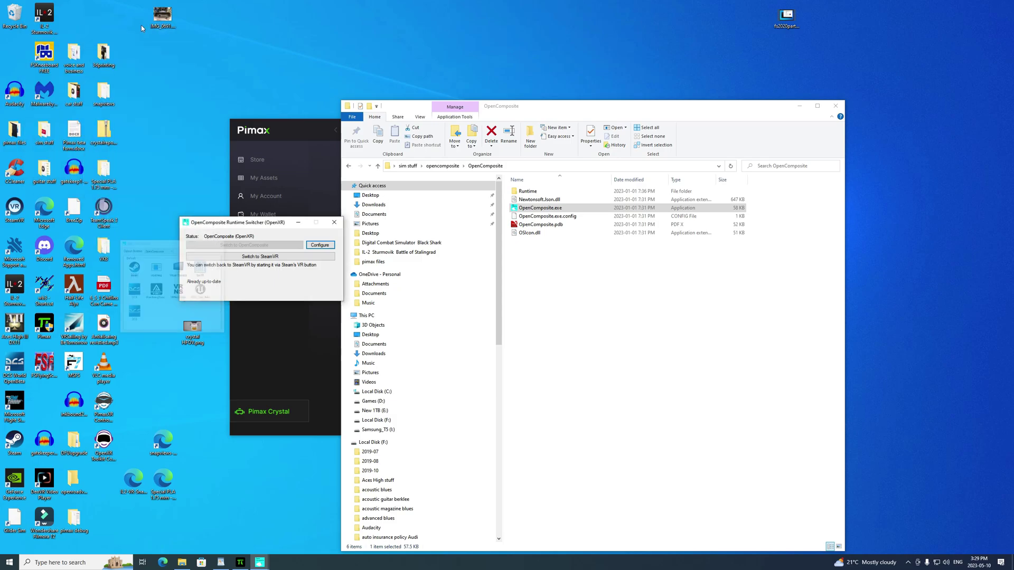
{"action": "left_click", "coordinate": [299, 224]}
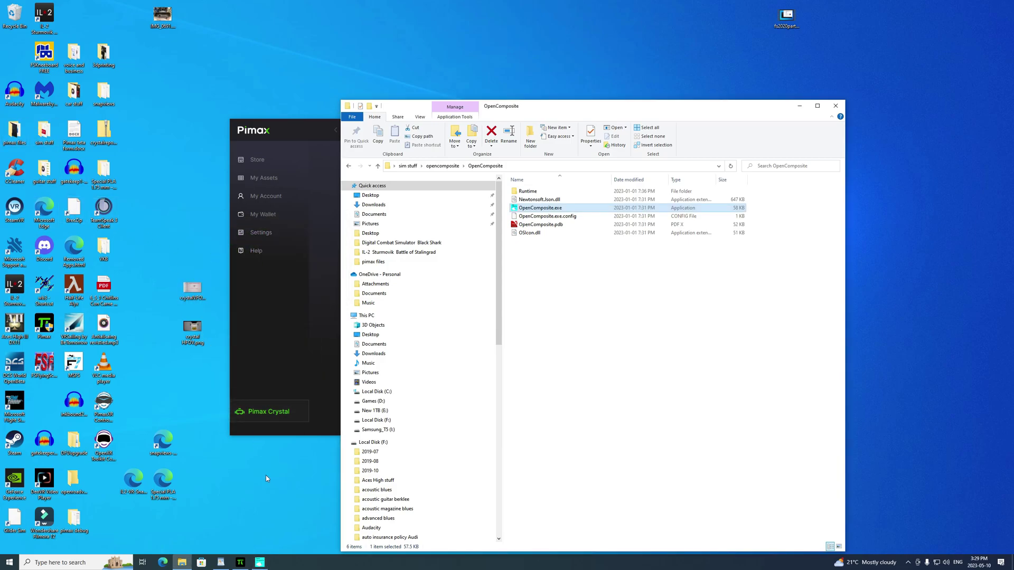
- Launch PimaxXR Control Center as administrator, confirm PimaxXR v0.2.8 is active, then minimize it
{"action": "left_click", "coordinate": [104, 405]}
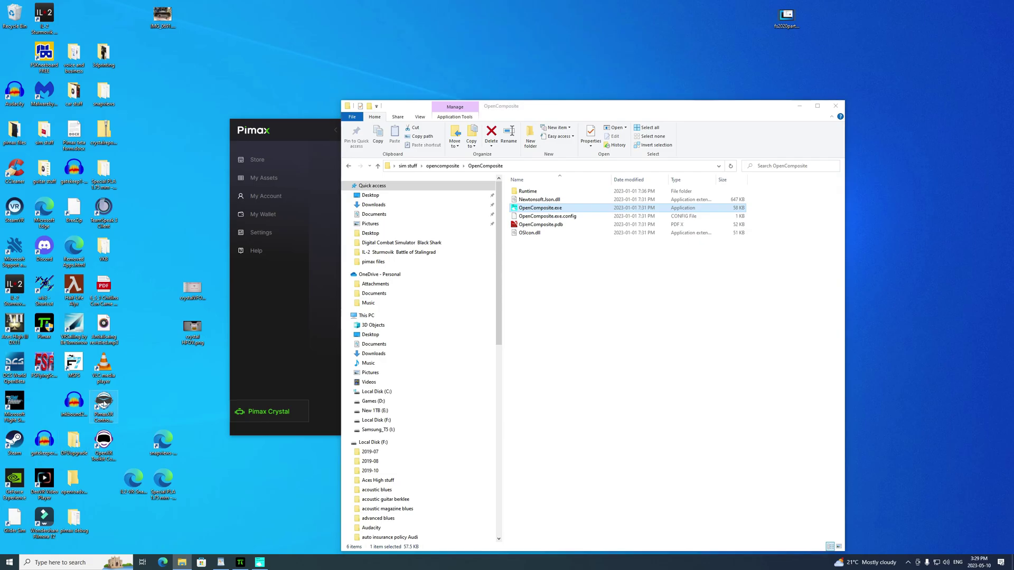
{"action": "double_click", "coordinate": [104, 405]}
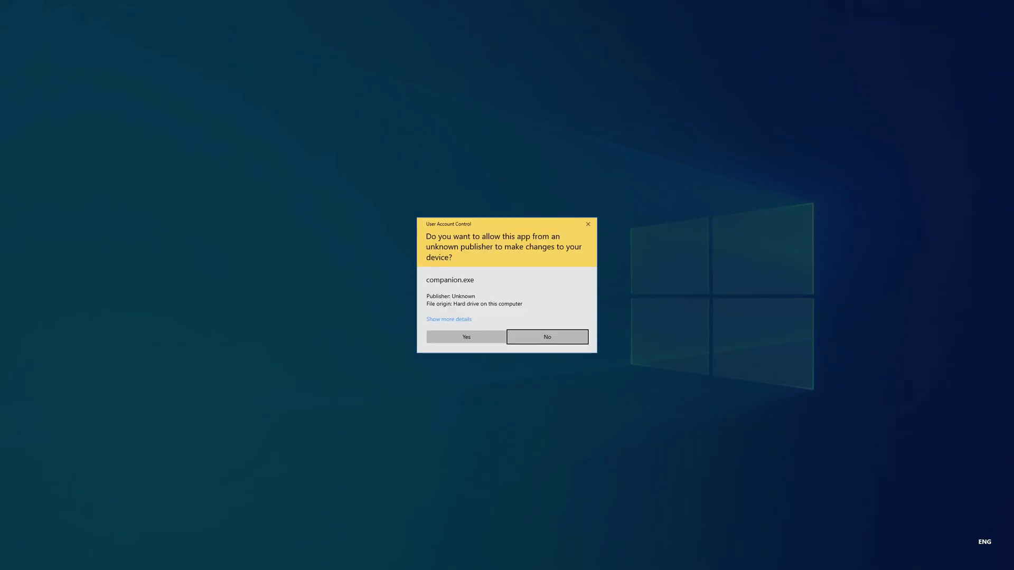
{"action": "left_click", "coordinate": [467, 337]}
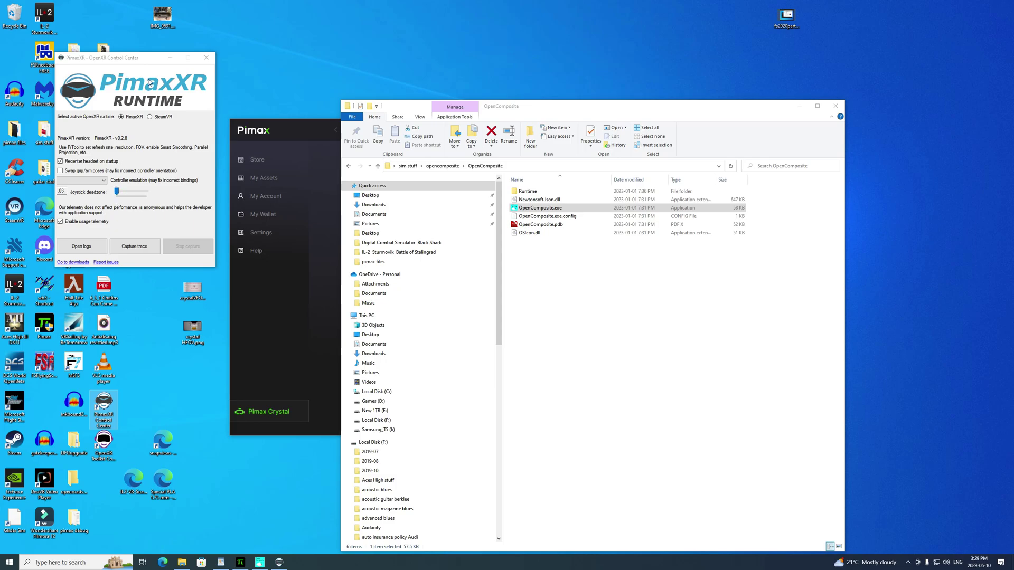
{"action": "left_click", "coordinate": [171, 59]}
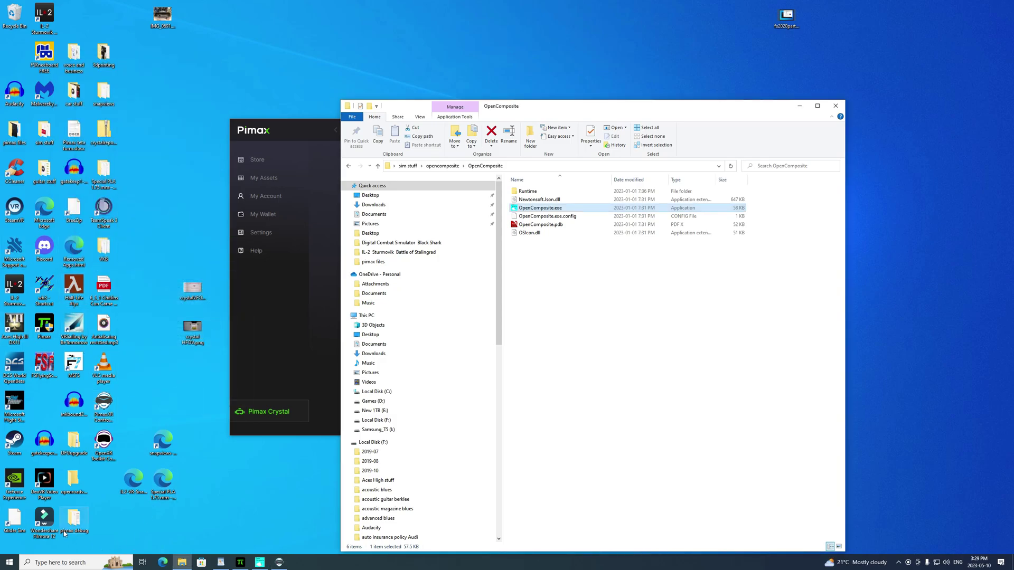
- Launch the OpenXR Toolkit Companion app with administrator approval
{"action": "left_click", "coordinate": [107, 455]}
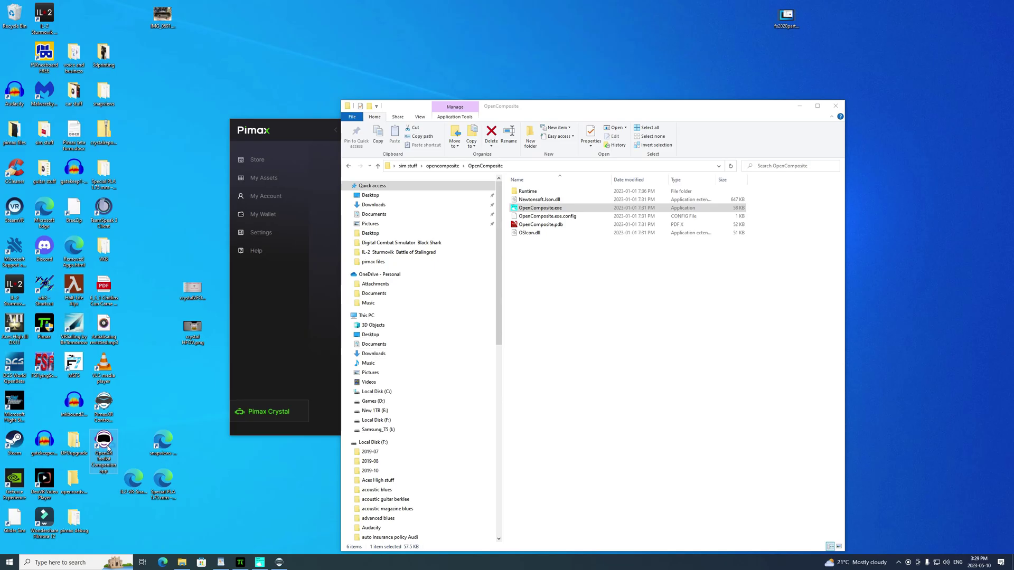
{"action": "double_click", "coordinate": [108, 449]}
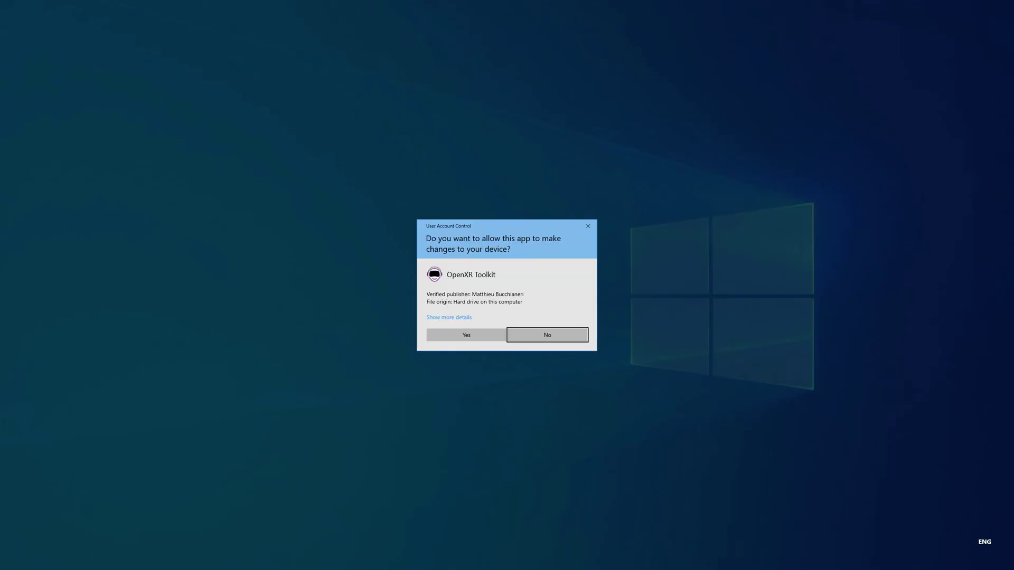
{"action": "left_click", "coordinate": [470, 337]}
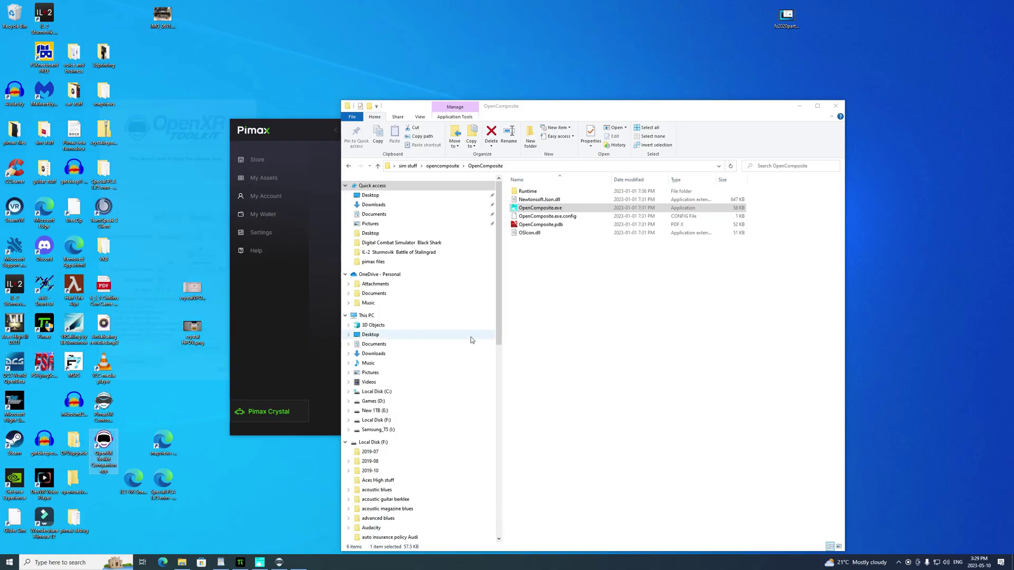
- Look over the OpenXR Toolkit Quickstart setup section in Edge, then close the browser
{"action": "left_click", "coordinate": [167, 120]}
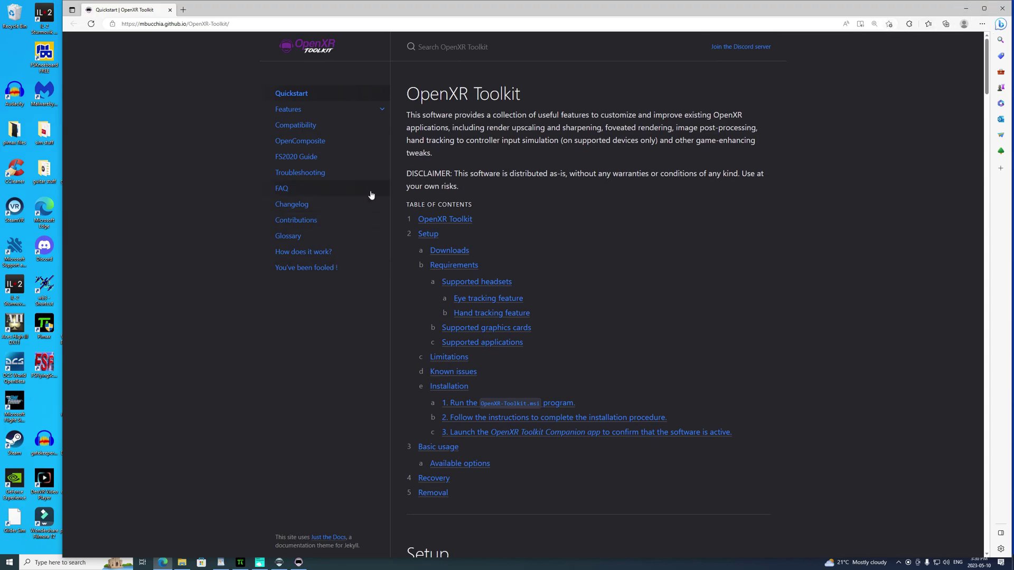
{"action": "scroll", "coordinate": [371, 194], "scroll_direction": "down", "scroll_amount": 2}
{"action": "scroll", "coordinate": [371, 195], "scroll_direction": "down", "scroll_amount": 5}
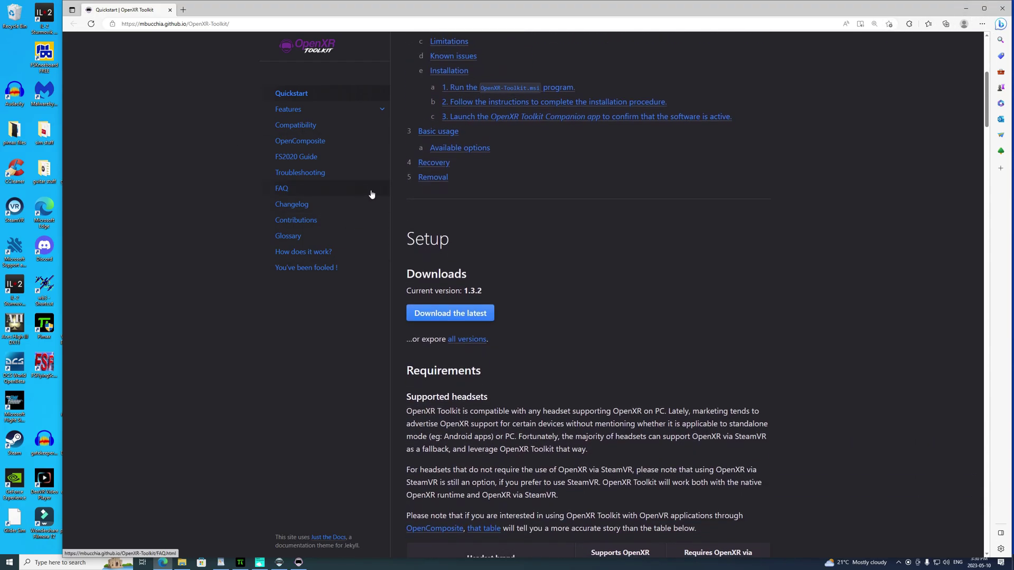
{"action": "scroll", "coordinate": [371, 194], "scroll_direction": "up", "scroll_amount": 6}
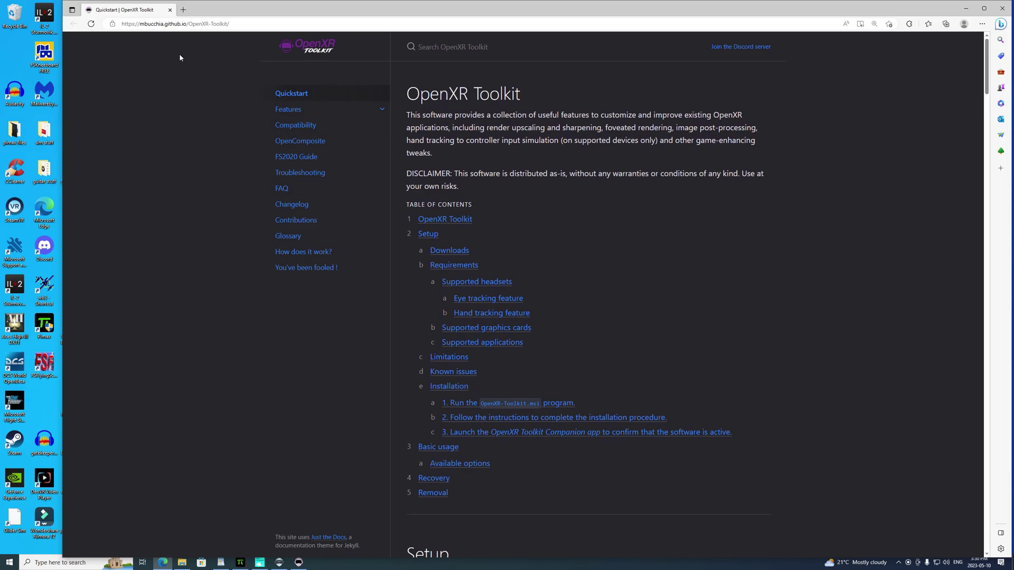
{"action": "left_click", "coordinate": [1002, 8]}
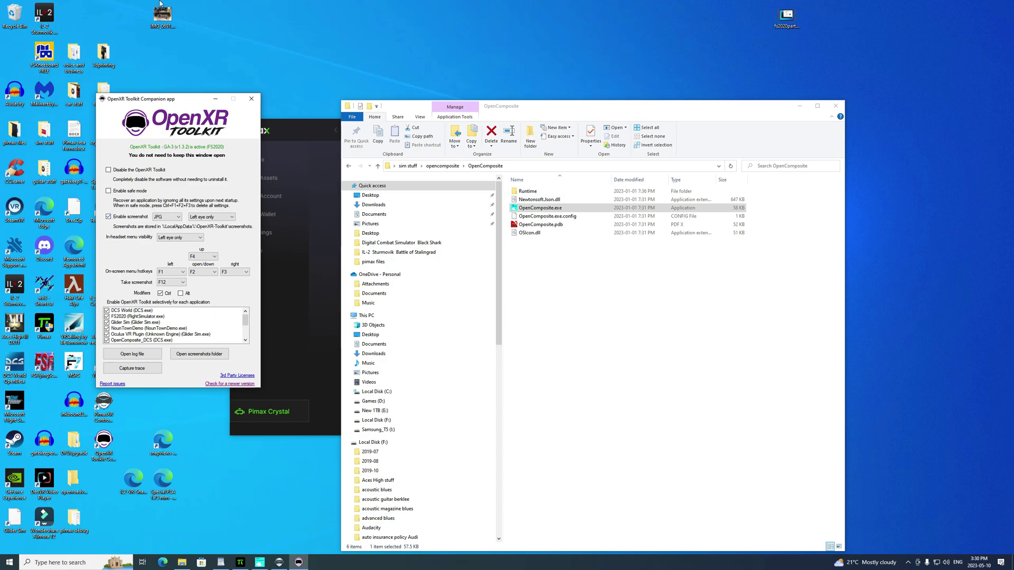
- Minimize the OpenXR Toolkit Companion once its status line shows the toolkit is active
{"action": "left_click", "coordinate": [214, 100]}
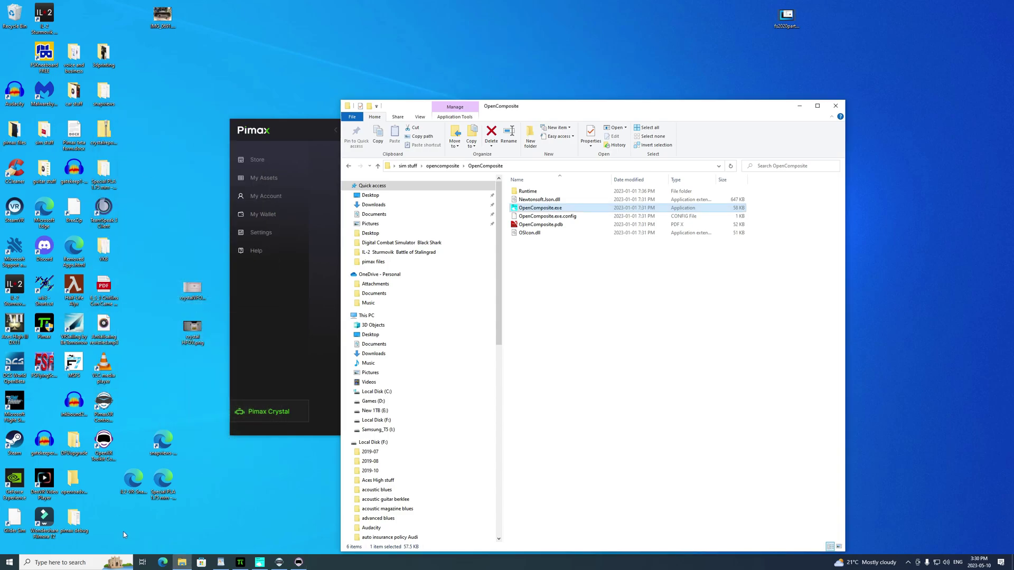
- Launch XRNeckSaferApp from pimax files > XRNeckSafer > XRNeckSaferBeta3, minimize it, and close the folder
{"action": "double_click", "coordinate": [14, 131]}
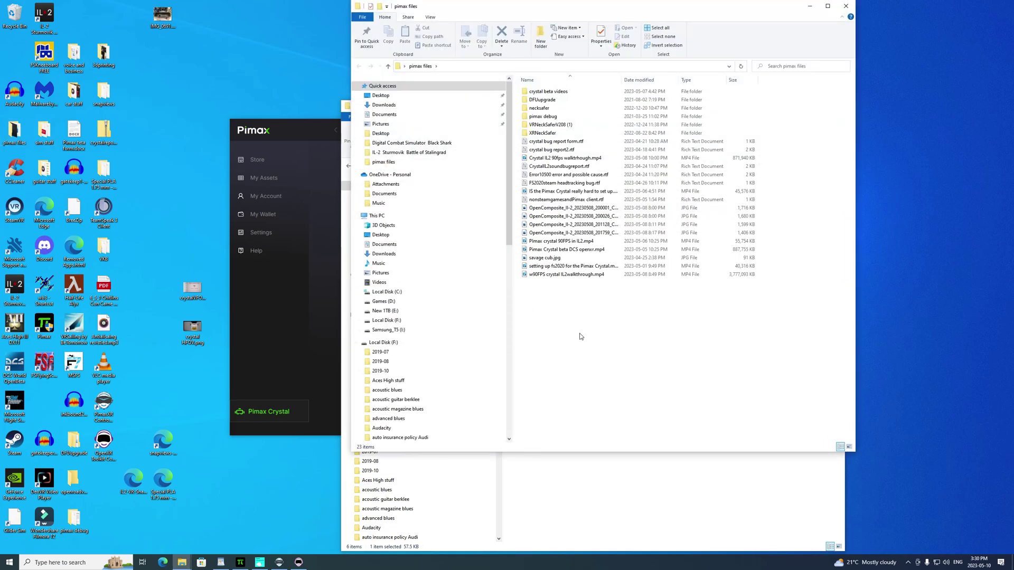
{"action": "double_click", "coordinate": [538, 134]}
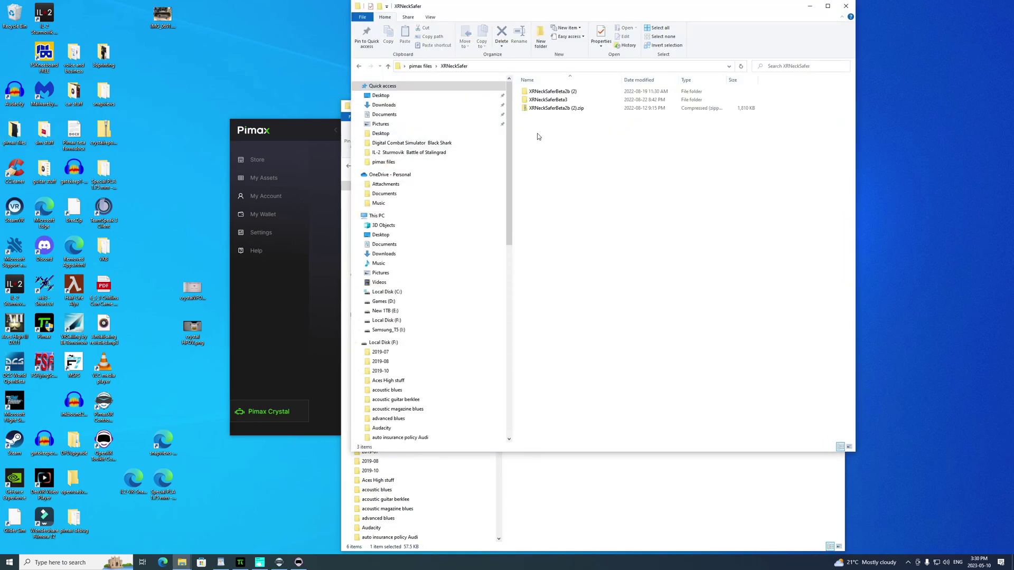
{"action": "double_click", "coordinate": [541, 100]}
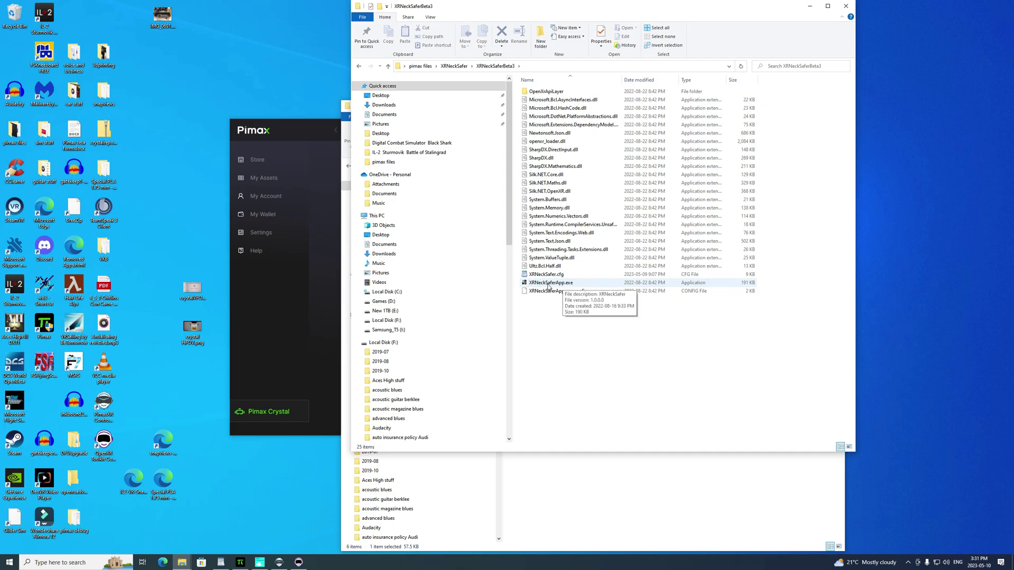
{"action": "double_click", "coordinate": [549, 284]}
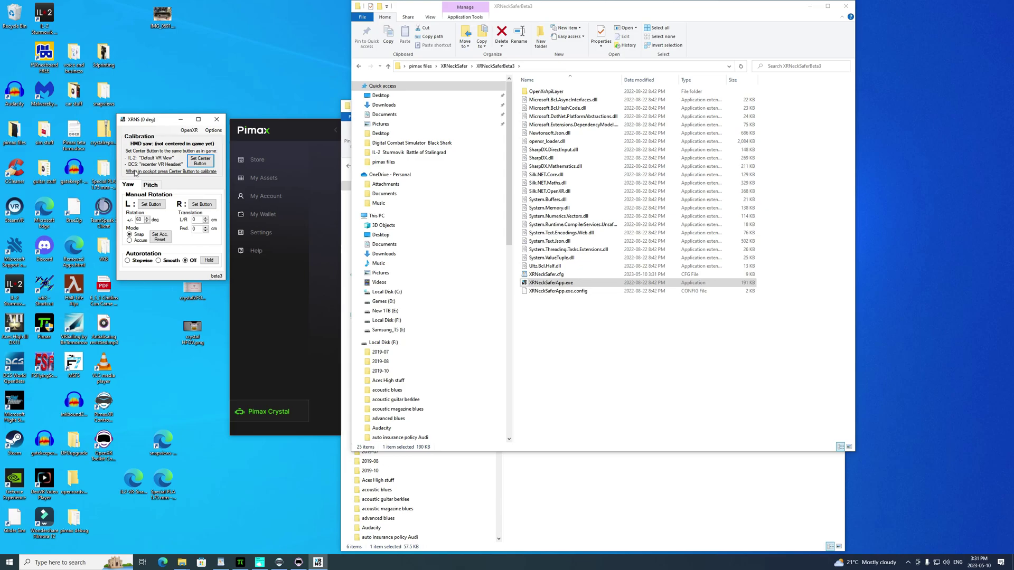
{"action": "left_click", "coordinate": [180, 121]}
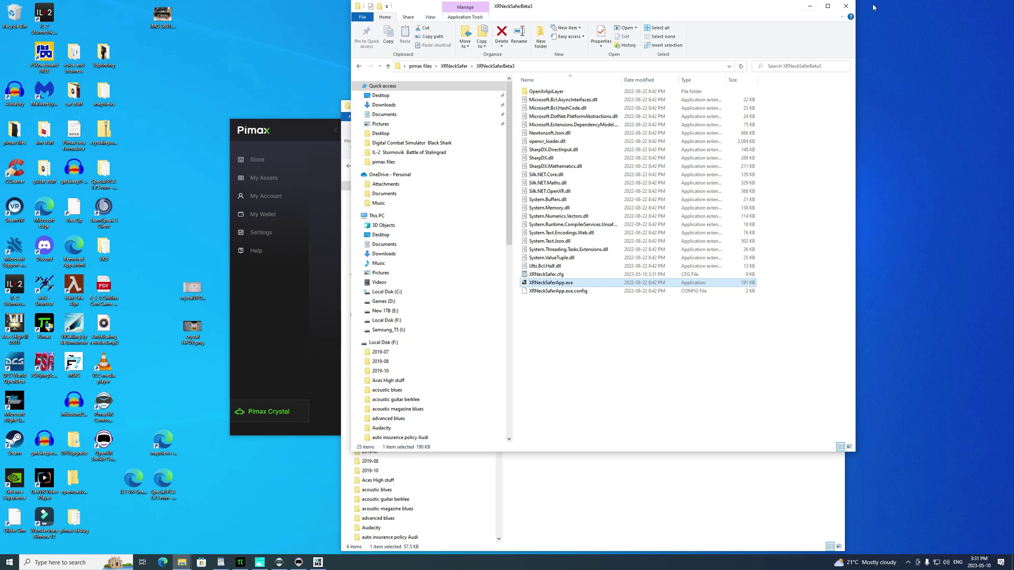
{"action": "left_click", "coordinate": [846, 7]}
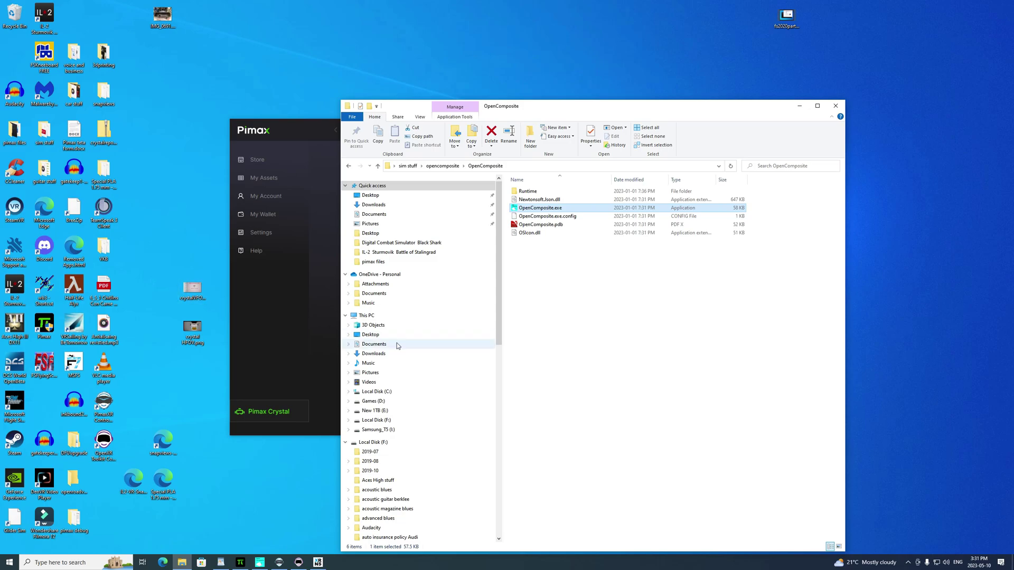
- Minimize the OpenComposite folder and open the Pimax Crystal Device Settings (90 Hz, IPD 58.1 mm)
{"action": "left_click", "coordinate": [799, 105]}
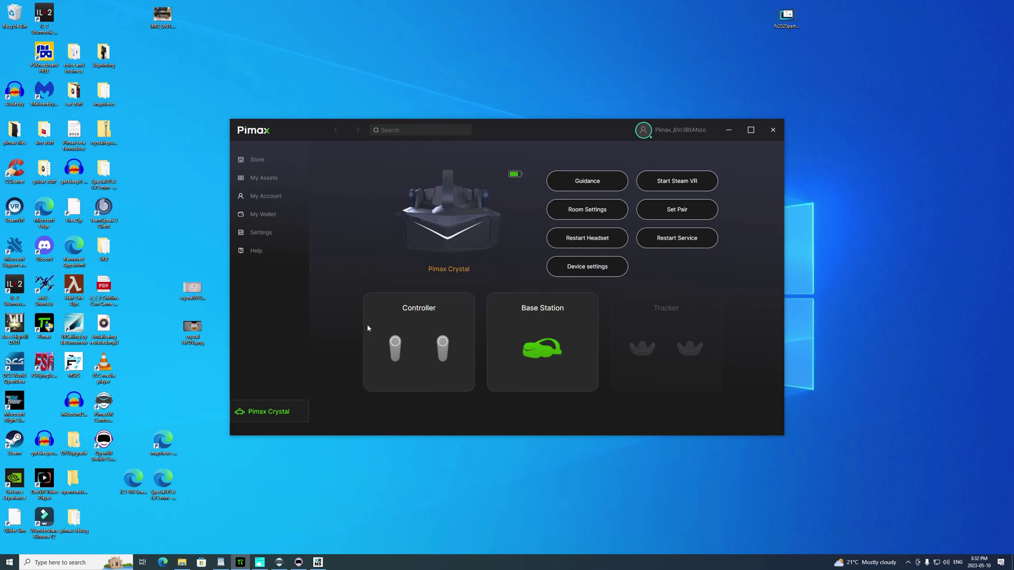
{"action": "left_click", "coordinate": [591, 273]}
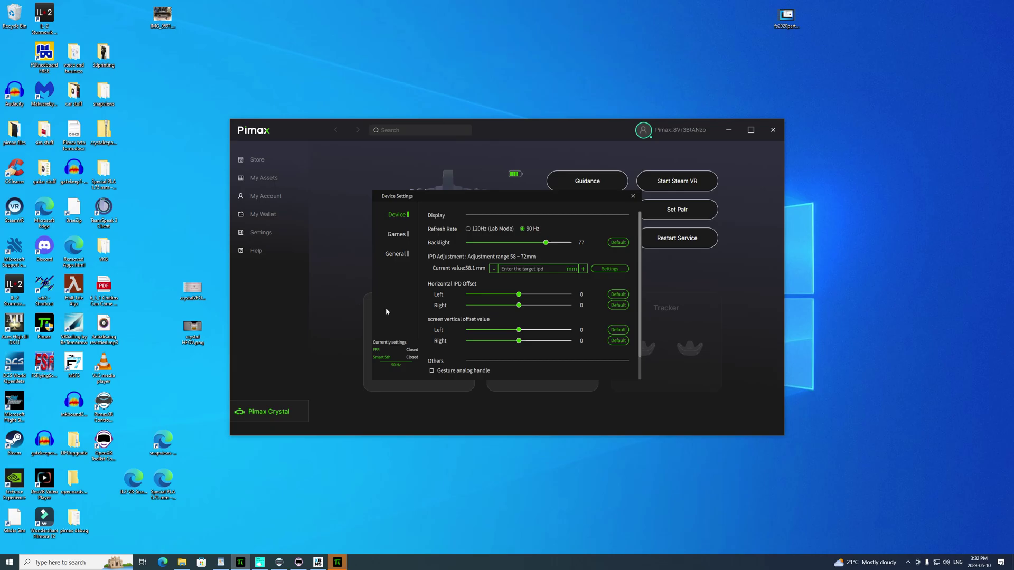
- Pick IL-2 Sturmovik-Battle of Stalingrad in the Games tab's game list, then go to My Assets
{"action": "left_click", "coordinate": [397, 235]}
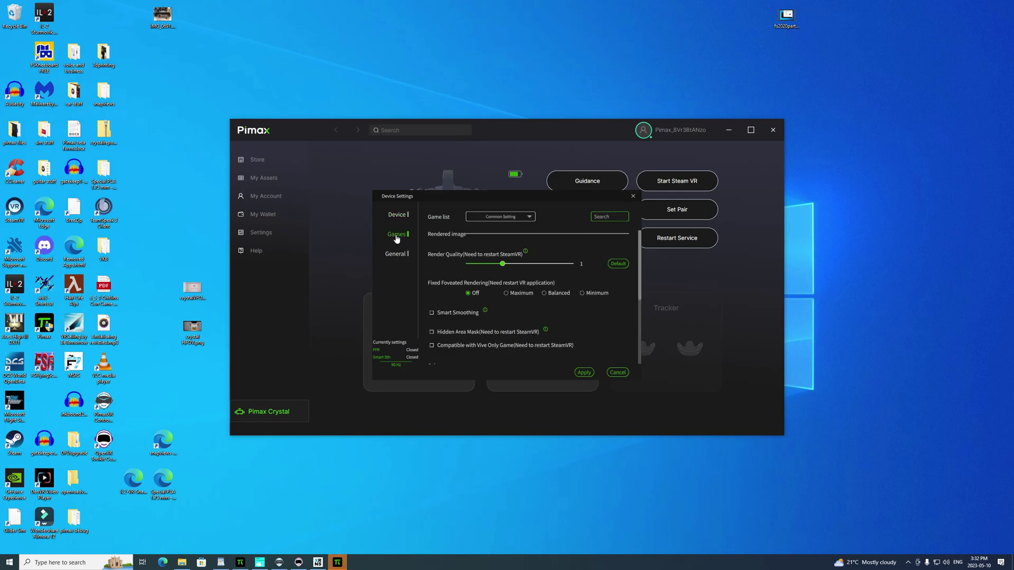
{"action": "left_click", "coordinate": [531, 217]}
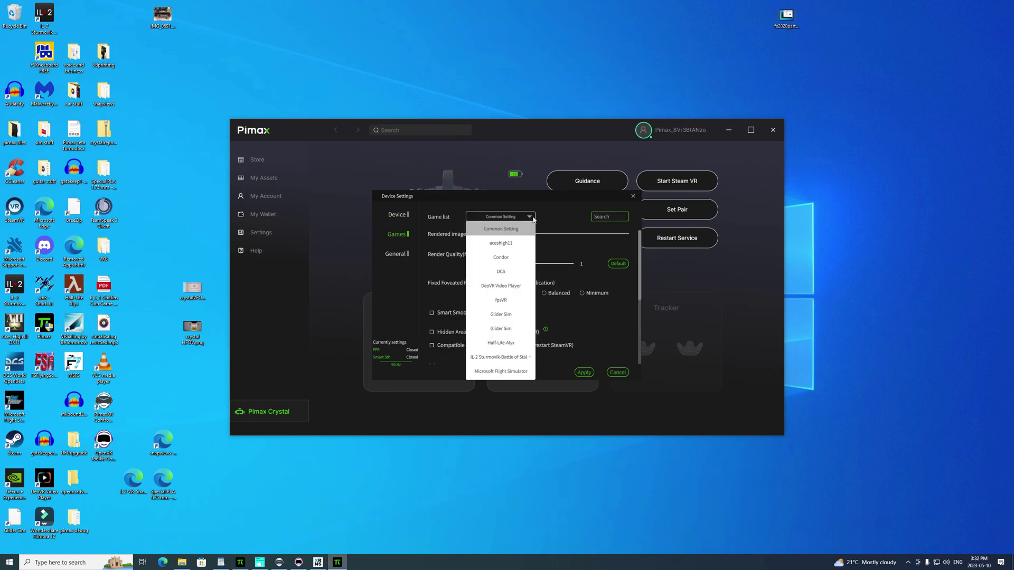
{"action": "left_click", "coordinate": [493, 358]}
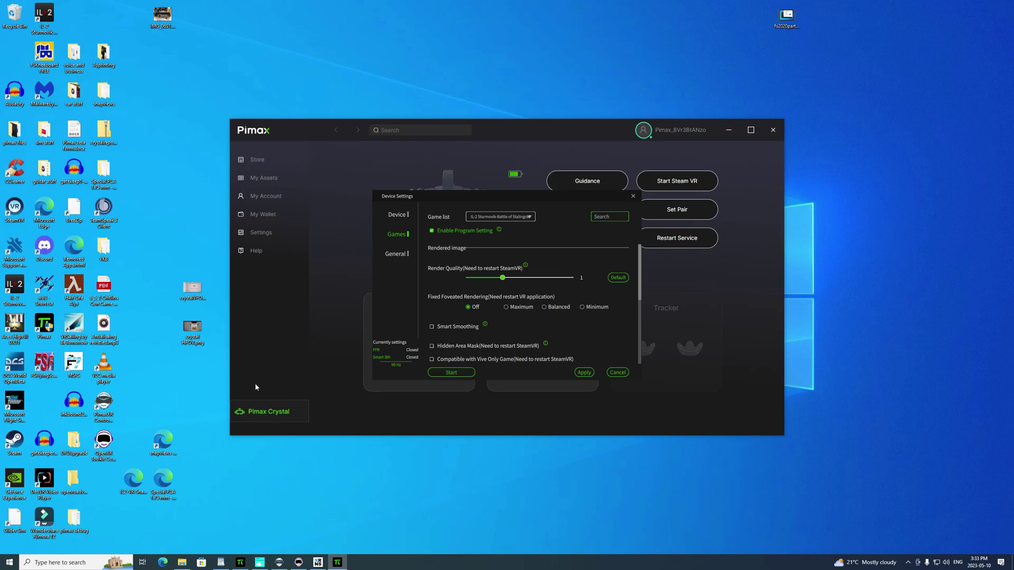
{"action": "left_click", "coordinate": [260, 176]}
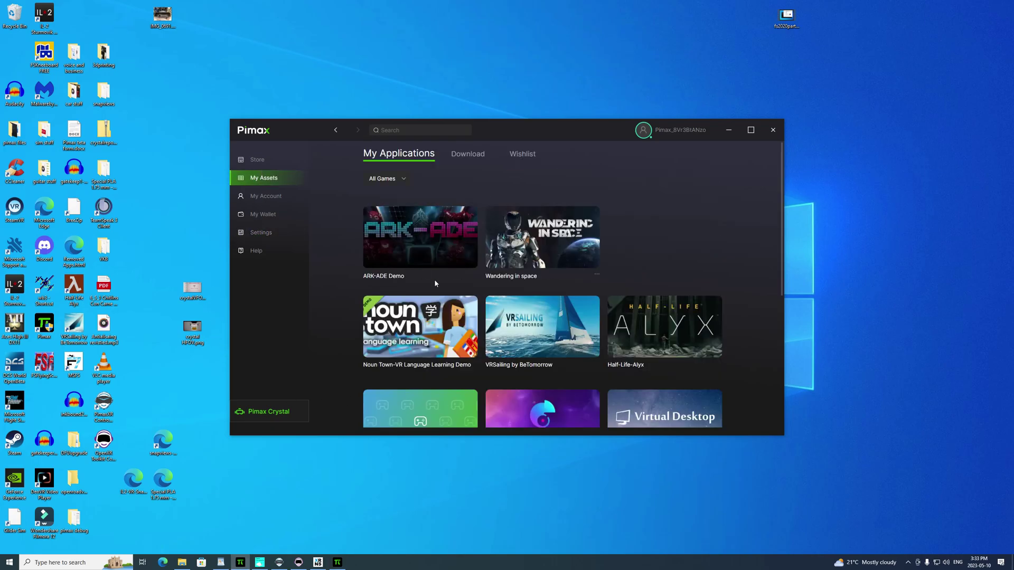
- Reopen Pimax Crystal Device Settings to review the IL-2 profile: Render Quality 1, foveated rendering Off
{"action": "scroll", "coordinate": [506, 296], "scroll_direction": "down", "scroll_amount": 3}
{"action": "scroll", "coordinate": [597, 281], "scroll_direction": "down", "scroll_amount": 2}
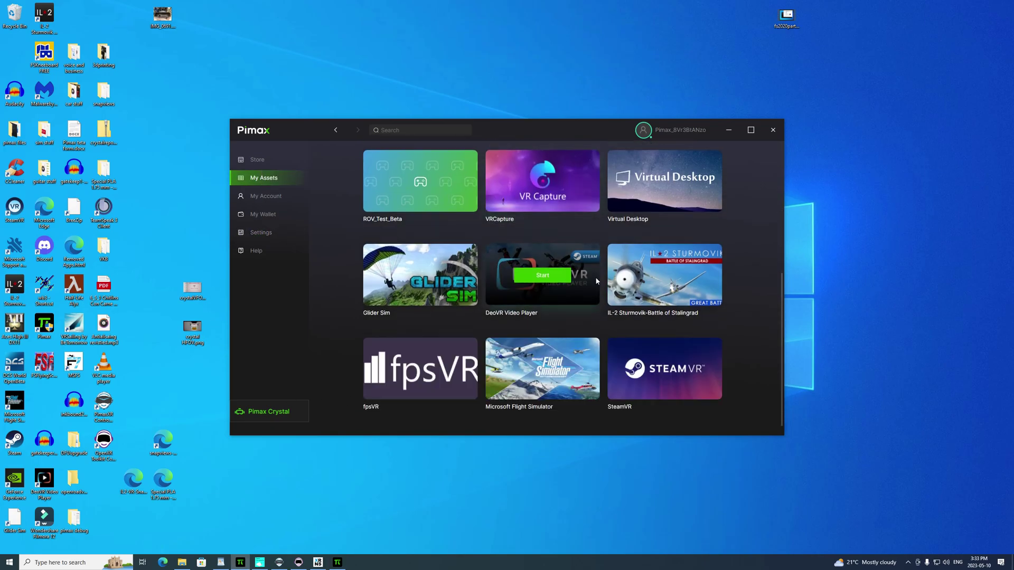
{"action": "left_click", "coordinate": [257, 410]}
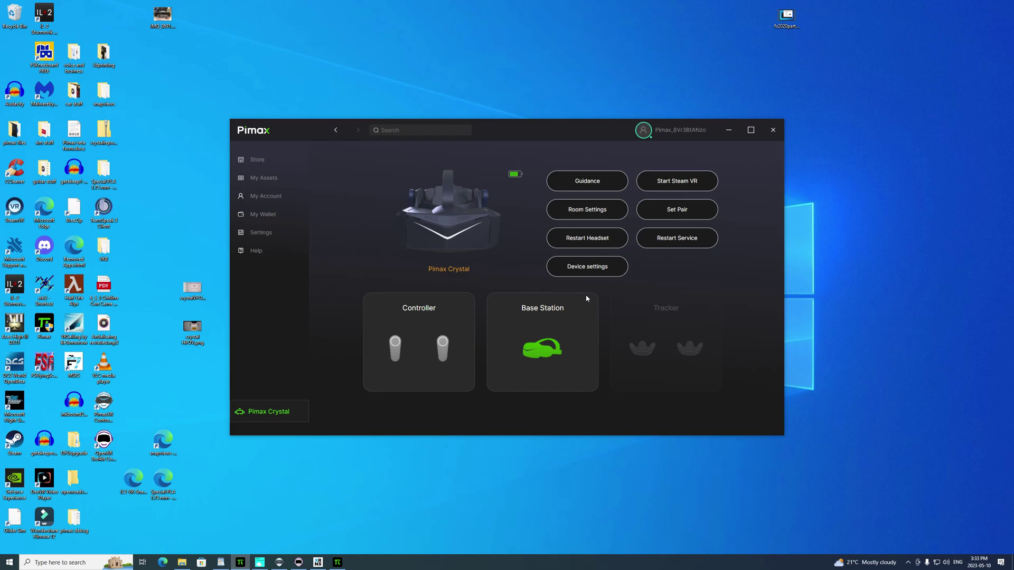
{"action": "left_click", "coordinate": [587, 267]}
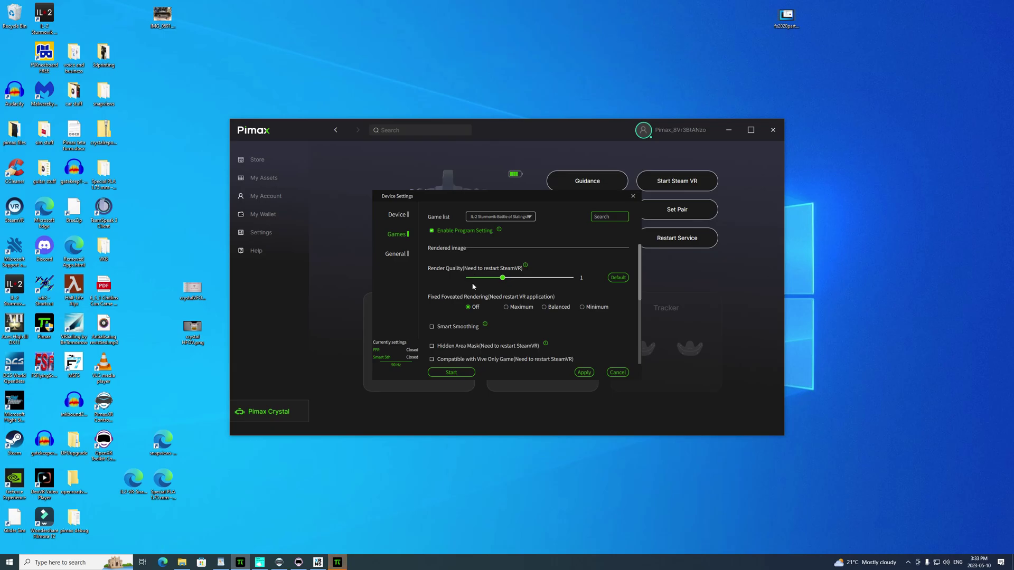
{"action": "scroll", "coordinate": [465, 273], "scroll_direction": "down", "scroll_amount": 1}
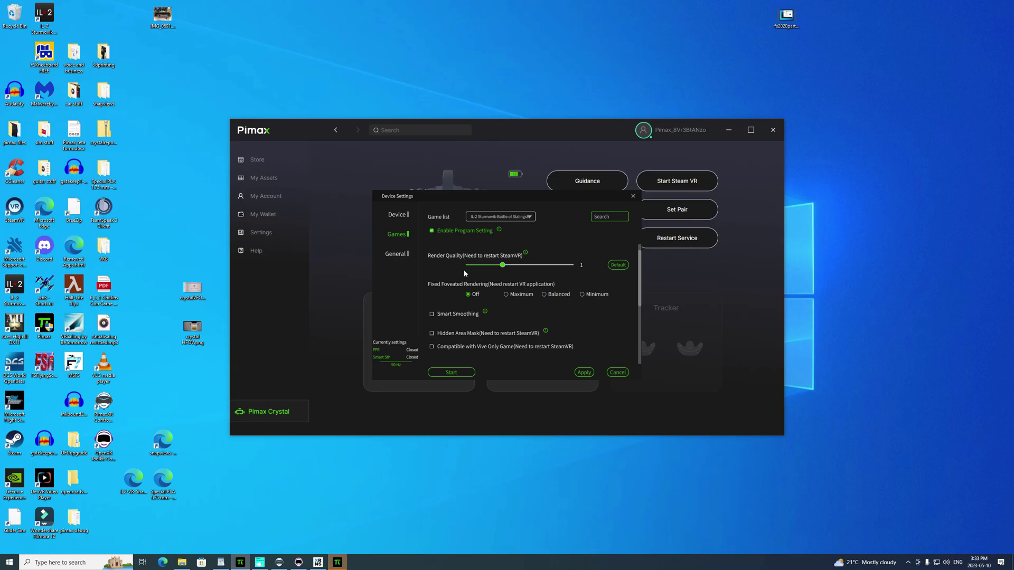